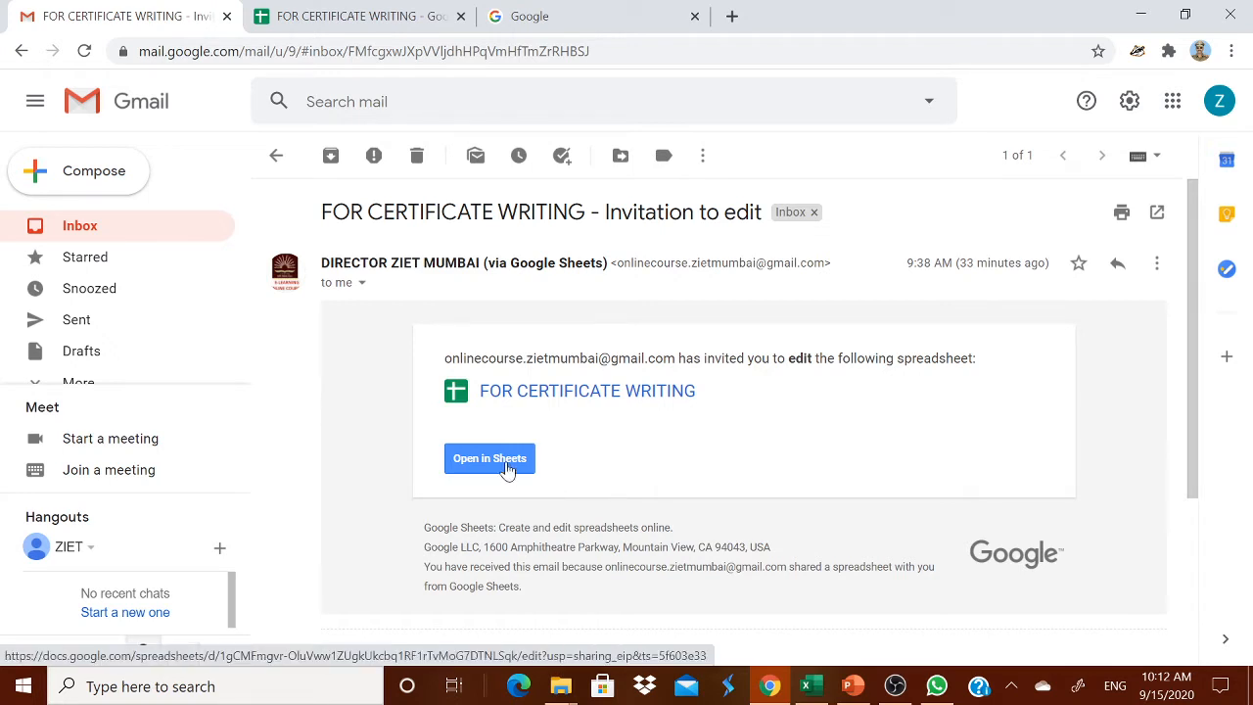
Open the FOR CERTIFICATE WRITING spreadsheet from the invitation email's Open in Sheets button.
{"action": "left_click", "coordinate": [509, 470]}
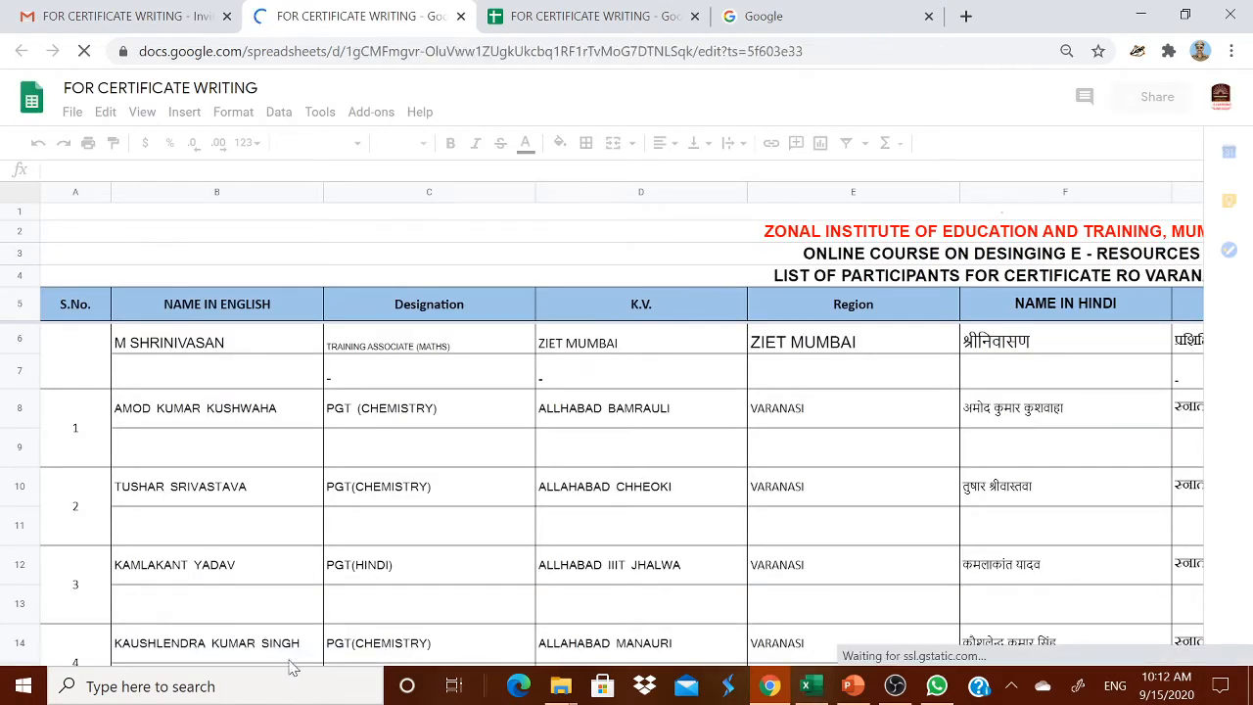
{"action": "left_click", "coordinate": [822, 284]}
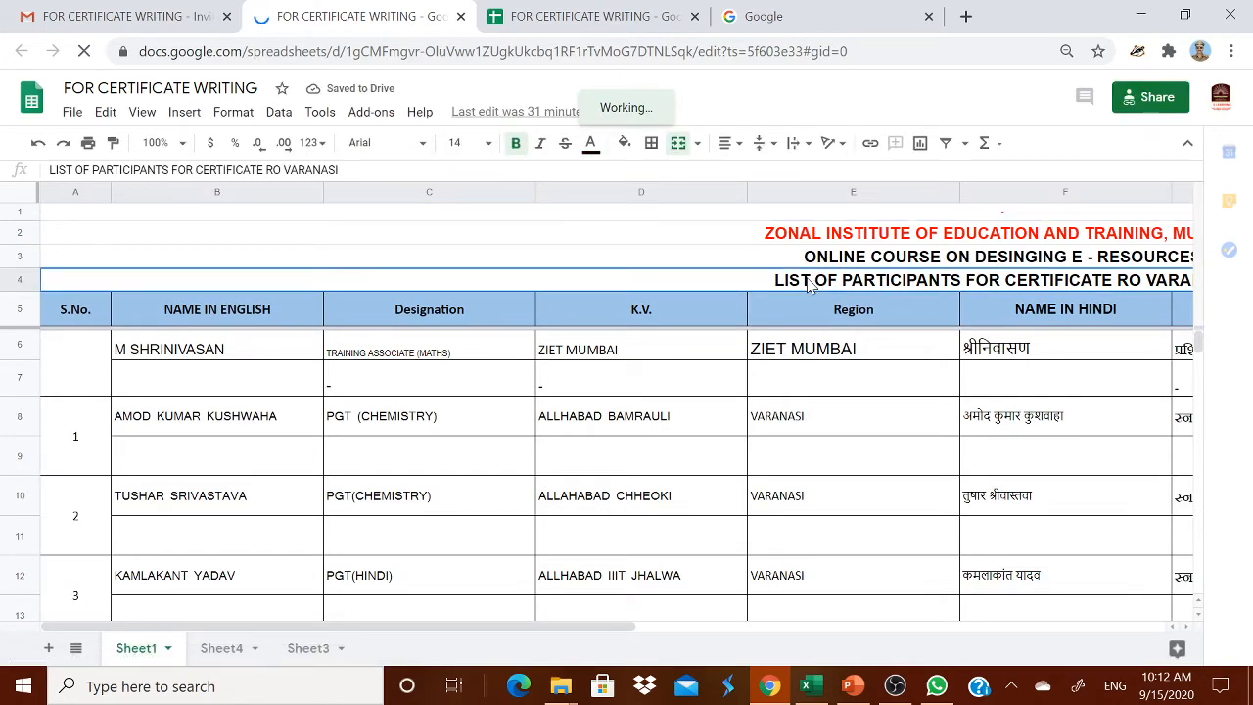
{"action": "key", "text": "Right"}
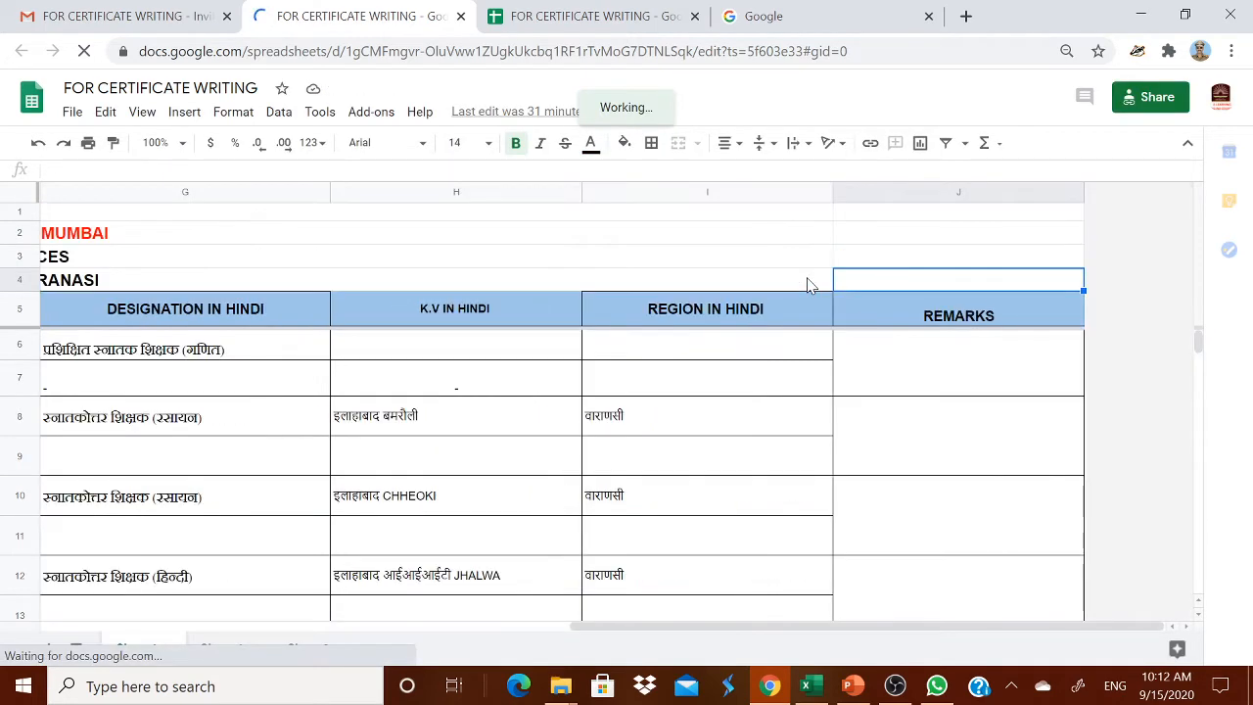
{"action": "left_click_drag", "start_coordinate": [720, 631], "coordinate": [104, 611]}
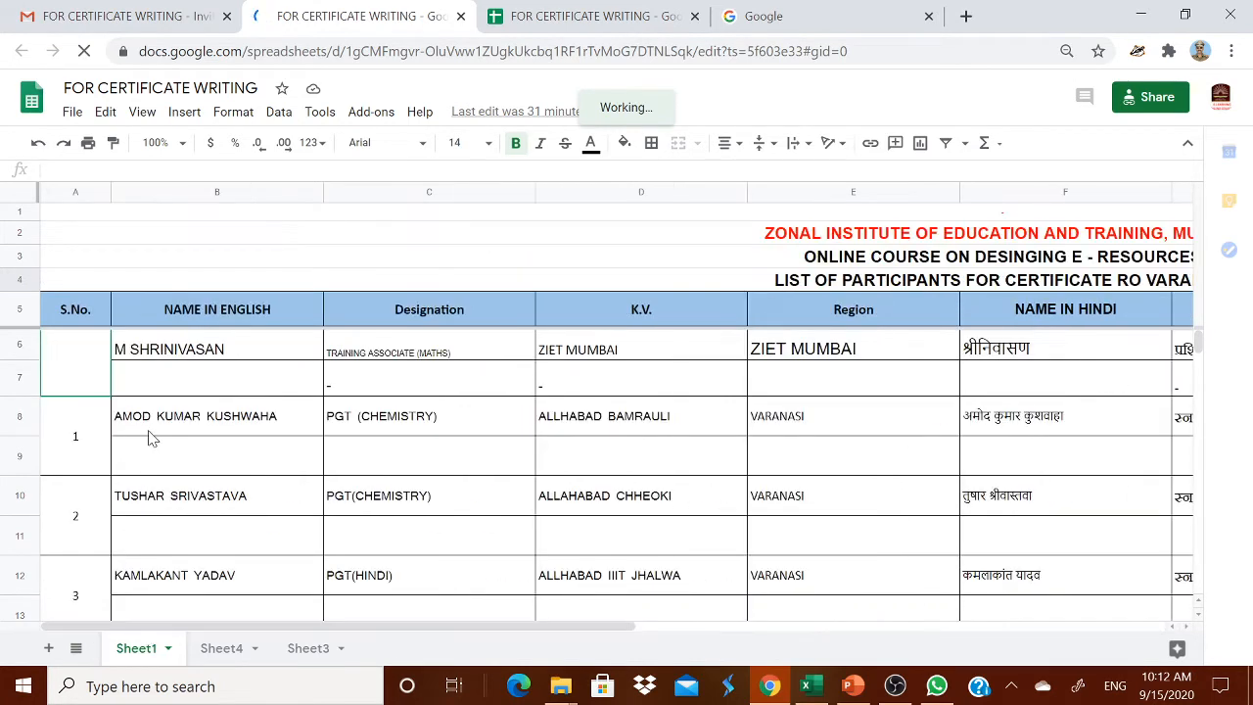
{"action": "left_click", "coordinate": [178, 427]}
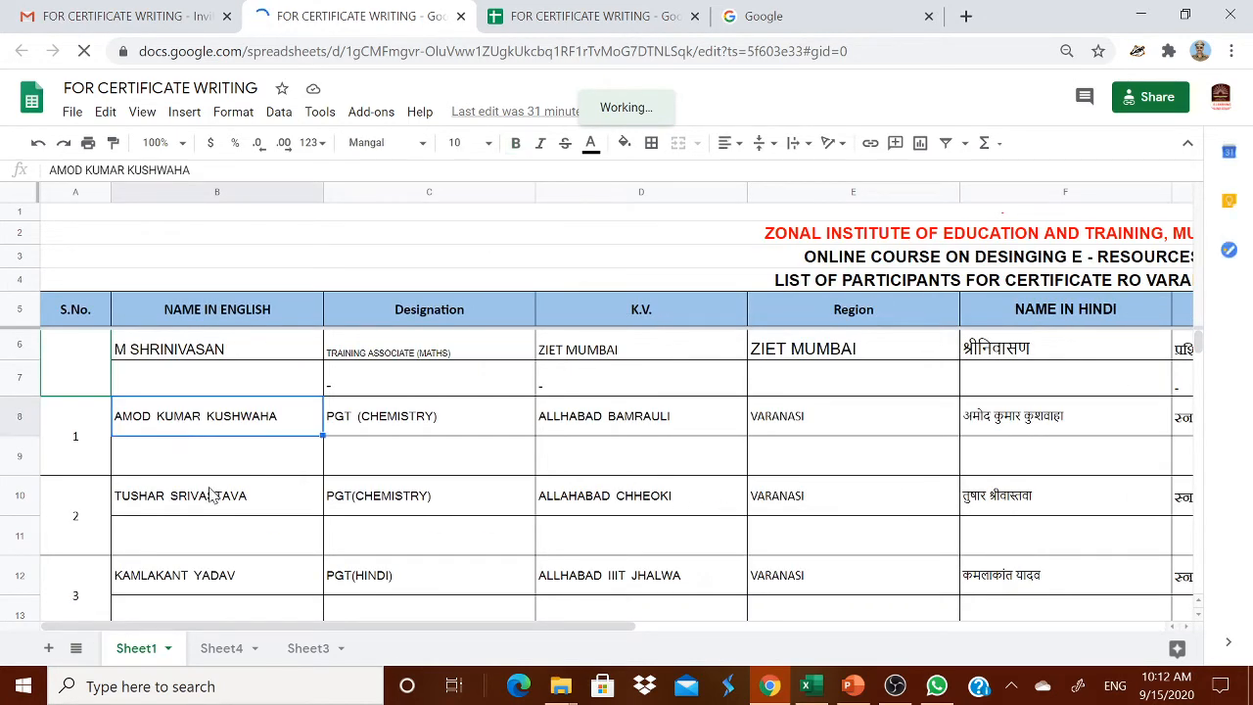
{"action": "key", "text": "Down"}
{"action": "key", "text": "Down"}
{"action": "key", "text": "Down"}
{"action": "key", "text": "Down"}
{"action": "key", "text": "Down"}
{"action": "key", "text": "Down"}
{"action": "key", "text": "Down"}
{"action": "key", "text": "Down"}
{"action": "key", "text": "Down"}
{"action": "key", "text": "Down"}
{"action": "key", "text": "Down"}
{"action": "key", "text": "Down"}
{"action": "key", "text": "Down"}
{"action": "key", "text": "Down"}
{"action": "key", "text": "Down"}
{"action": "key", "text": "Down"}
{"action": "key", "text": "Down"}
{"action": "key", "text": "Down"}
{"action": "key", "text": "Down"}
{"action": "key", "text": "Down"}
{"action": "key", "text": "Down"}
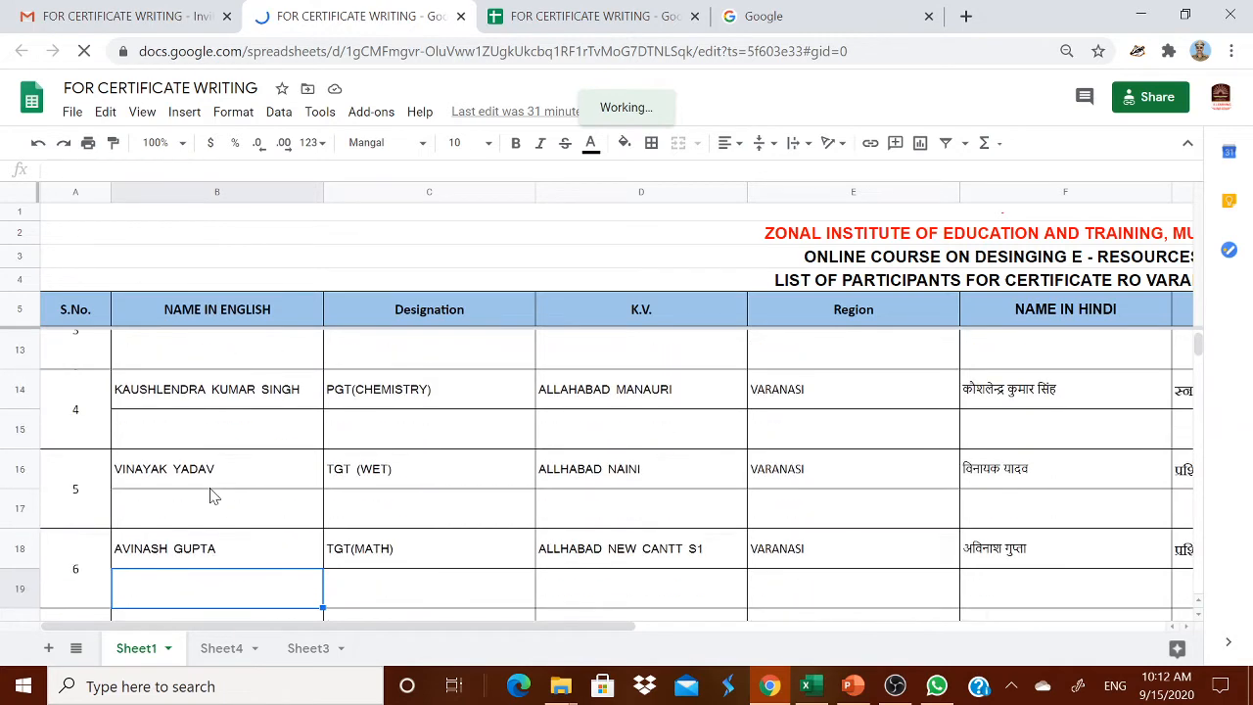
{"action": "key", "text": "Down"}
{"action": "key", "text": "Down"}
{"action": "key", "text": "Down"}
{"action": "key", "text": "Down"}
{"action": "key", "text": "Down"}
{"action": "key", "text": "Down"}
{"action": "key", "text": "Down"}
{"action": "key", "text": "Down"}
{"action": "key", "text": "Down"}
{"action": "key", "text": "Down"}
{"action": "key", "text": "Down"}
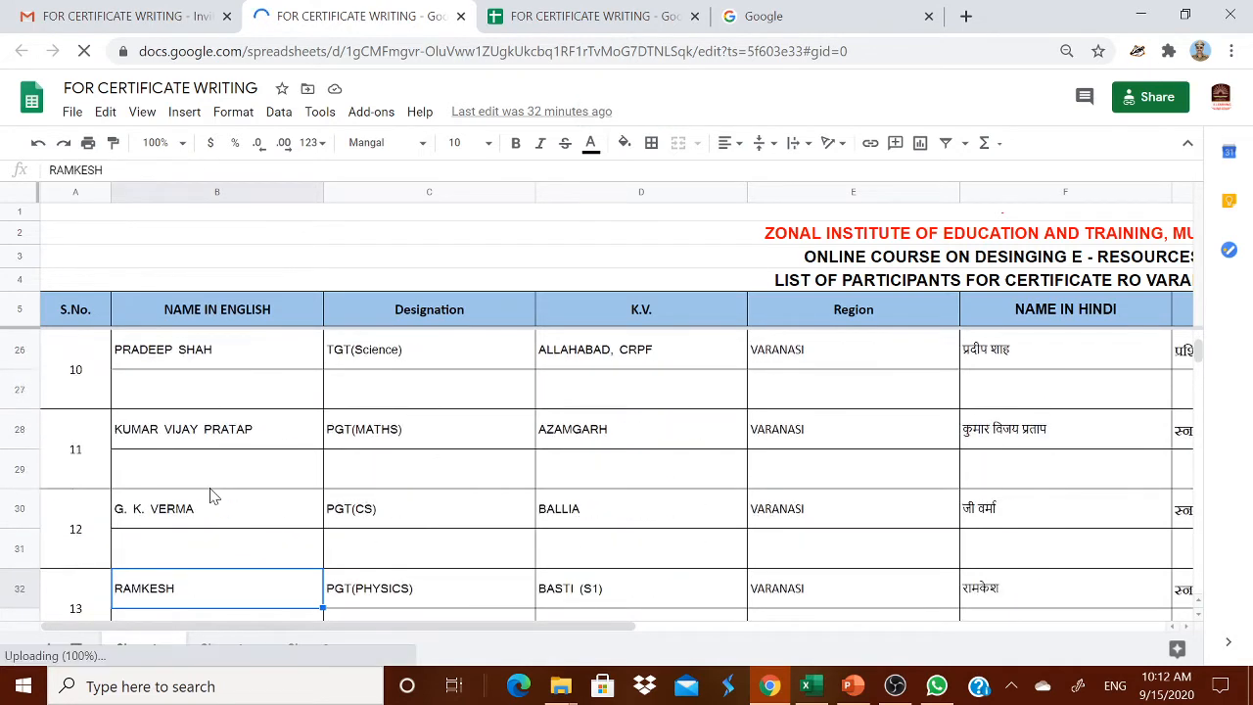
{"action": "key", "text": "Down"}
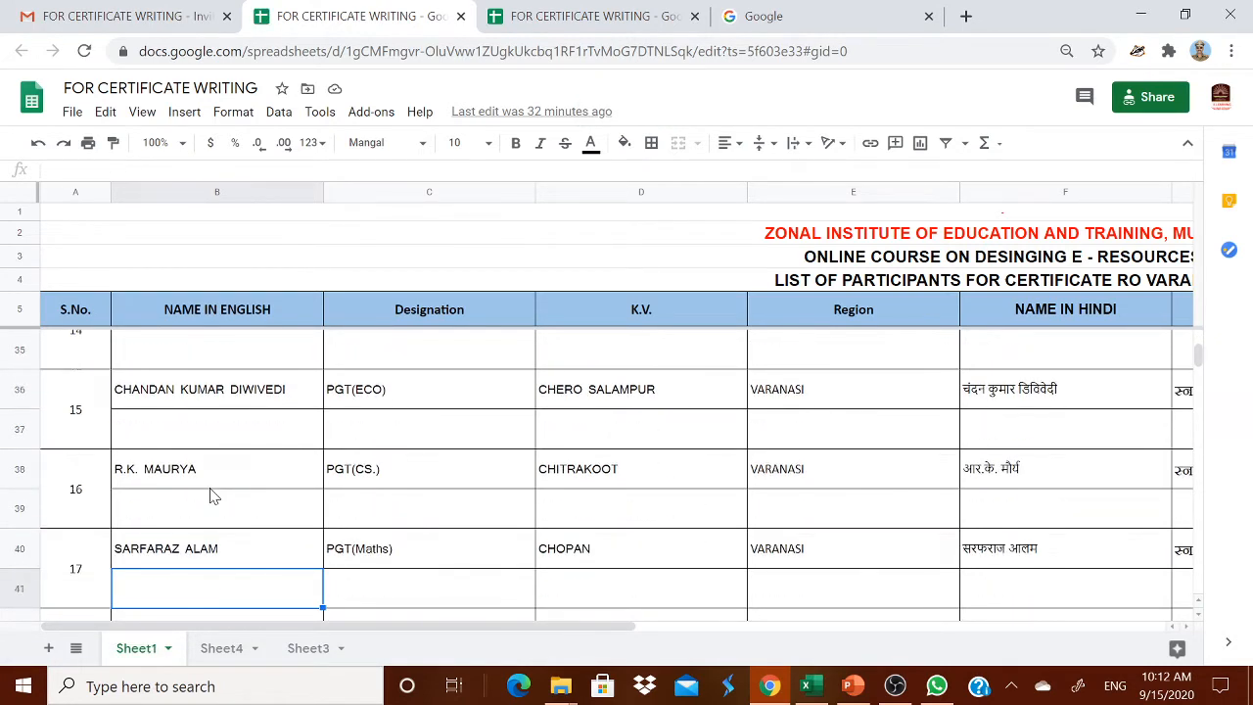
{"action": "key", "text": "Down"}
{"action": "key", "text": "Down"}
{"action": "key", "text": "Down"}
{"action": "key", "text": "Down"}
{"action": "key", "text": "Down"}
{"action": "key", "text": "Down"}
{"action": "key", "text": "Down"}
{"action": "key", "text": "Down"}
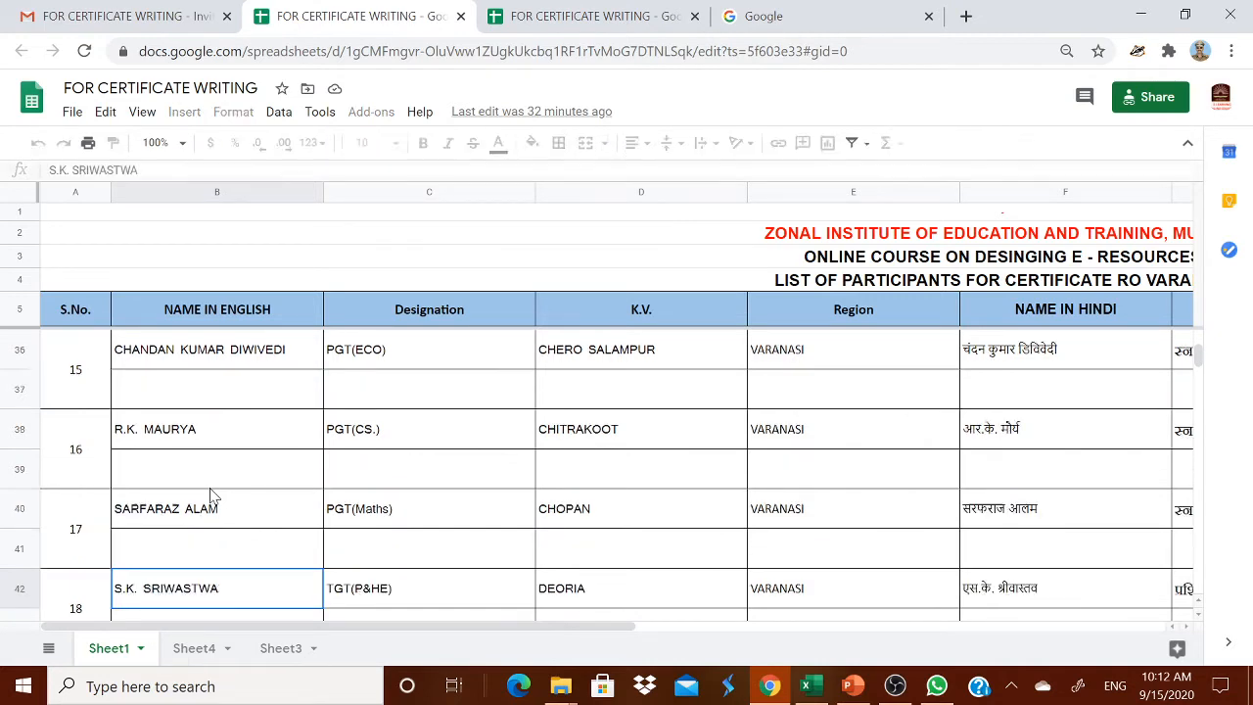
{"action": "key", "text": "Up"}
{"action": "key", "text": "Up"}
{"action": "key", "text": "Up"}
{"action": "key", "text": "Up"}
{"action": "key", "text": "Up"}
{"action": "key", "text": "Up"}
{"action": "key", "text": "Up"}
{"action": "key", "text": "Up"}
{"action": "key", "text": "Up"}
{"action": "key", "text": "Up"}
{"action": "key", "text": "Up"}
{"action": "key", "text": "Up"}
{"action": "key", "text": "Up"}
{"action": "key", "text": "Up"}
{"action": "key", "text": "Up"}
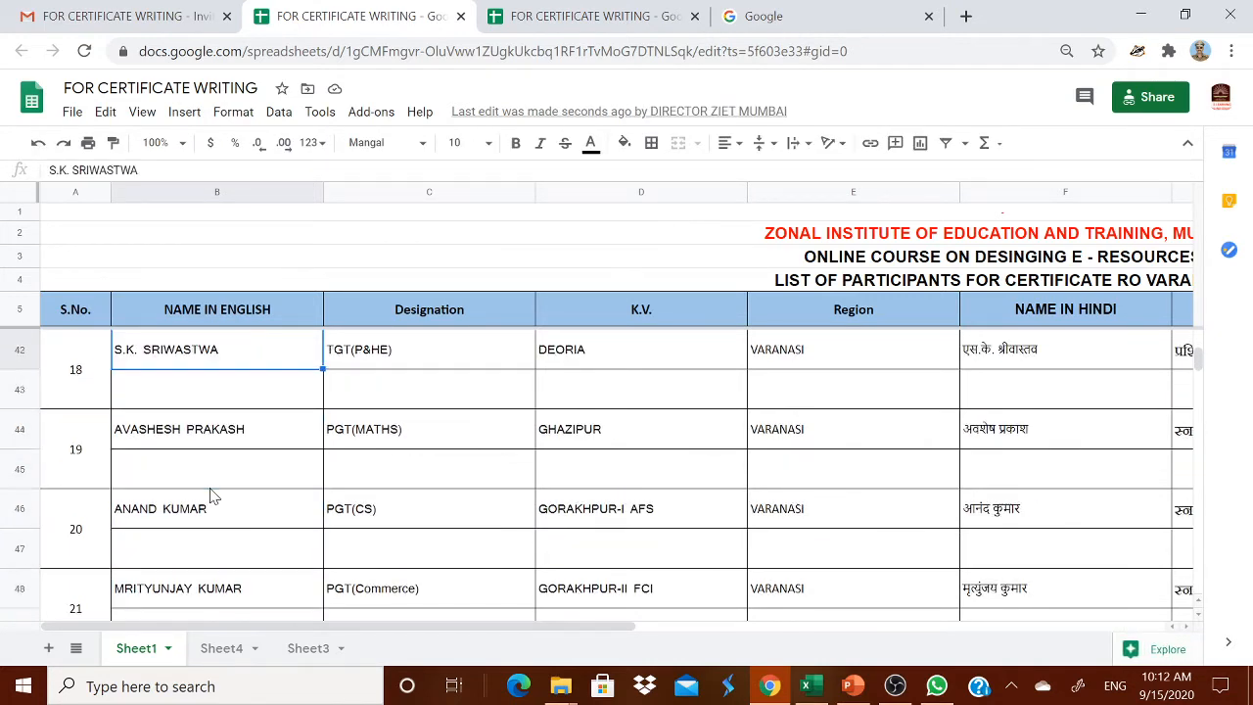
{"action": "key", "text": "Up"}
{"action": "key", "text": "Up"}
{"action": "key", "text": "Up"}
{"action": "key", "text": "Up"}
{"action": "key", "text": "Up"}
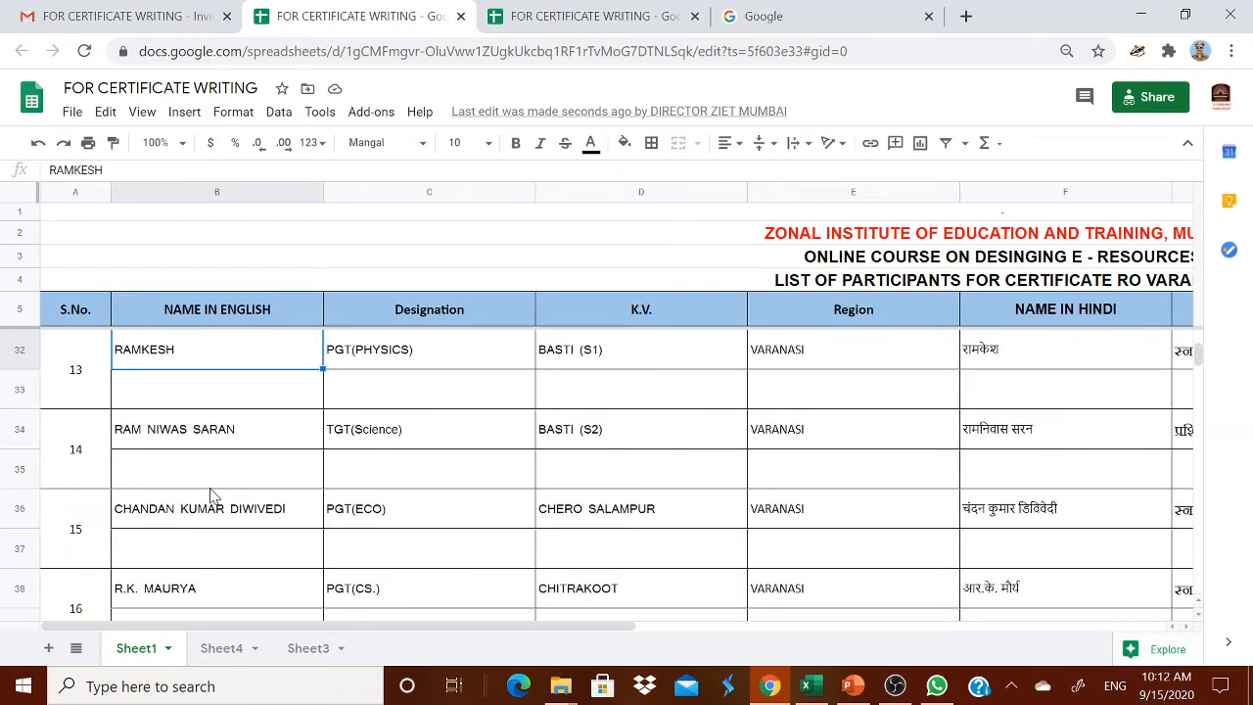
{"action": "key", "text": "Up"}
{"action": "key", "text": "Up"}
{"action": "key", "text": "Up"}
{"action": "key", "text": "Up"}
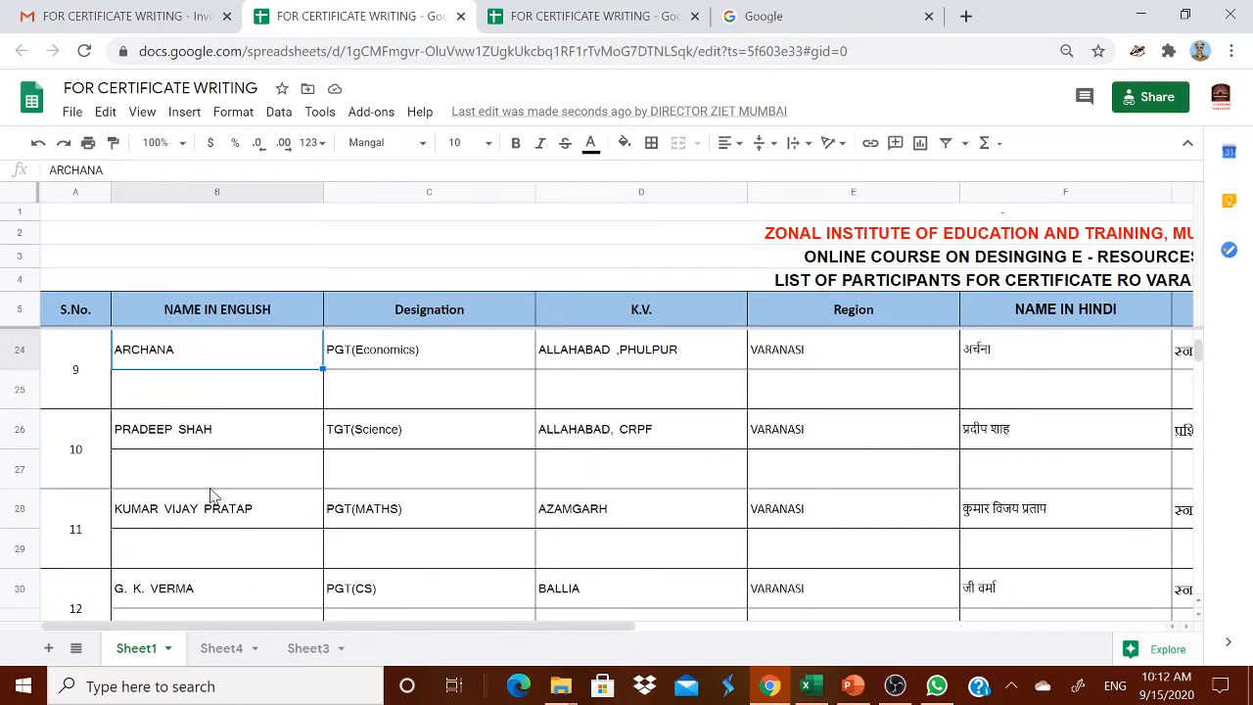
{"action": "key", "text": "Up"}
{"action": "key", "text": "Up"}
{"action": "key", "text": "Up"}
{"action": "key", "text": "Up"}
{"action": "key", "text": "Up"}
{"action": "key", "text": "Up"}
{"action": "key", "text": "Up"}
{"action": "key", "text": "Up"}
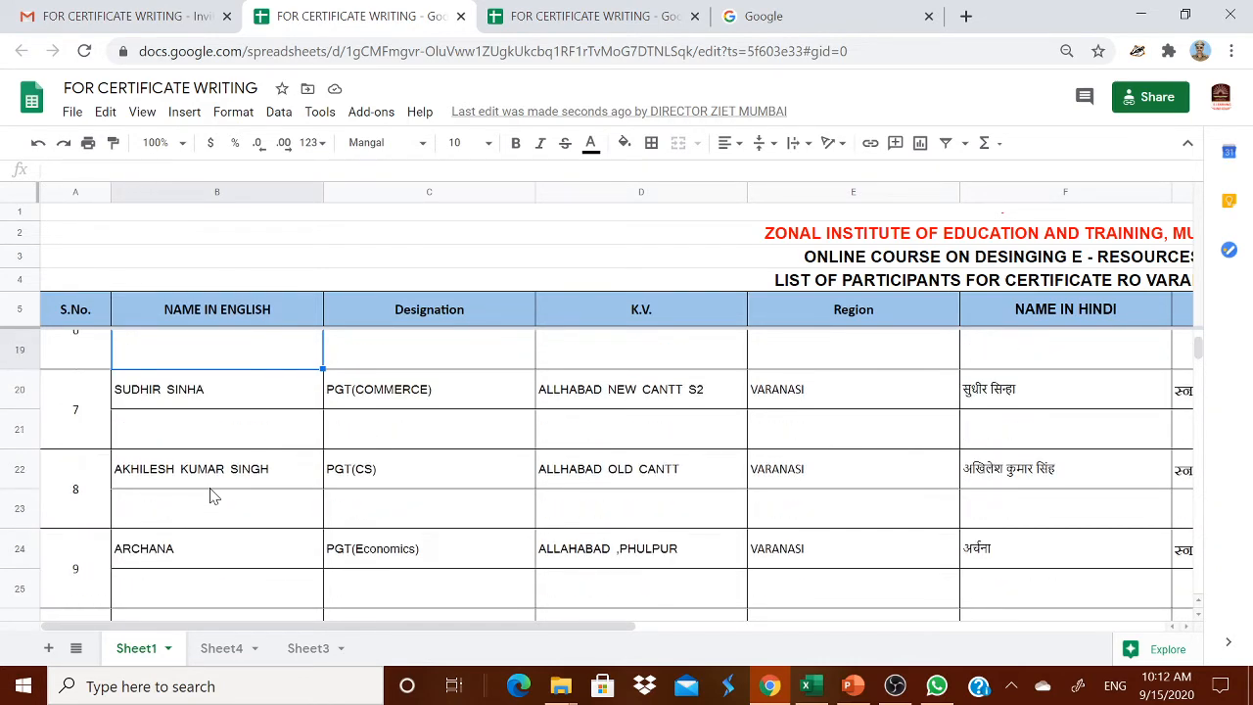
{"action": "key", "text": "Up"}
{"action": "key", "text": "Up"}
{"action": "key", "text": "Up"}
{"action": "key", "text": "Up"}
{"action": "key", "text": "Up"}
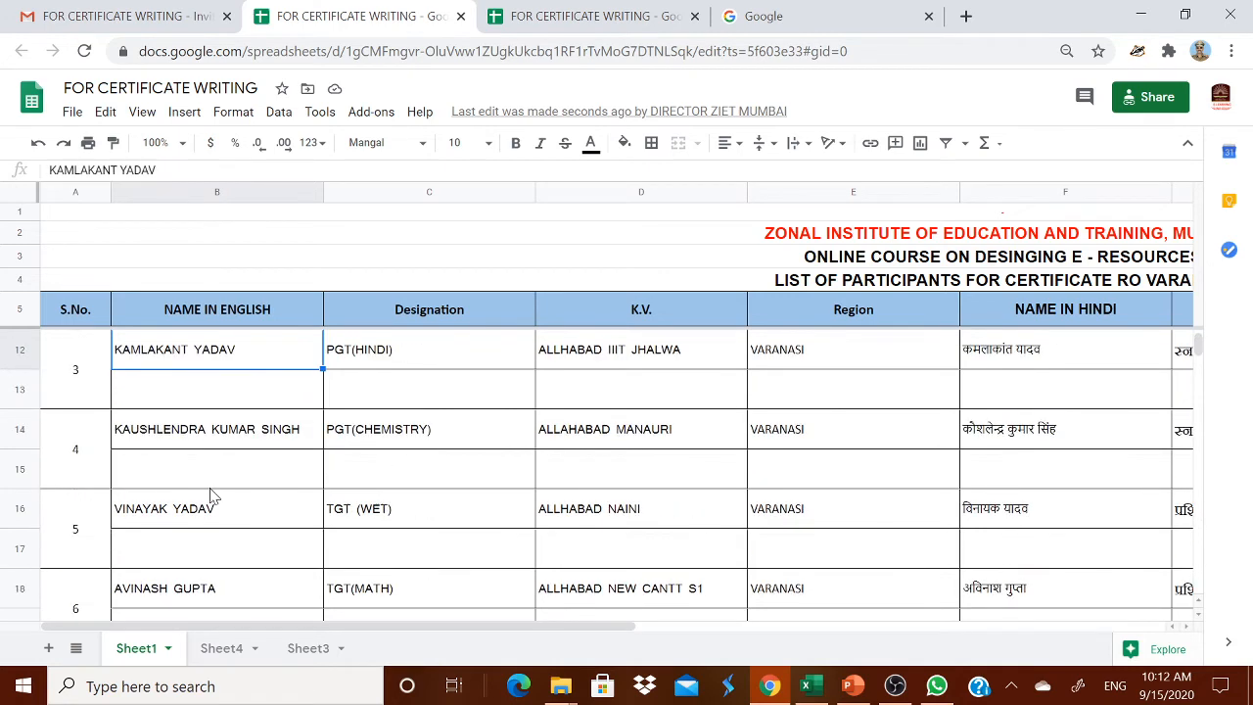
{"action": "key", "text": "Up"}
{"action": "key", "text": "Up"}
{"action": "key", "text": "Up"}
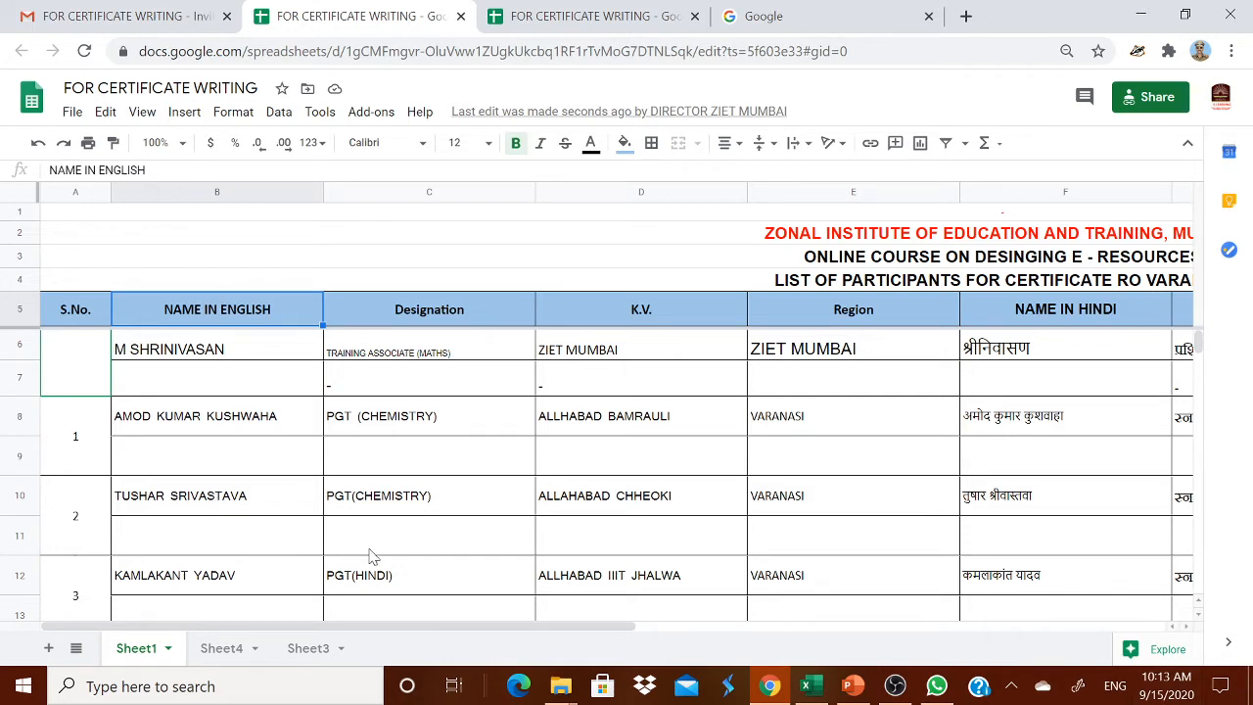
{"action": "scroll", "coordinate": [223, 517], "scroll_direction": "down", "scroll_amount": 3}
{"action": "scroll", "coordinate": [217, 512], "scroll_direction": "down", "scroll_amount": 7}
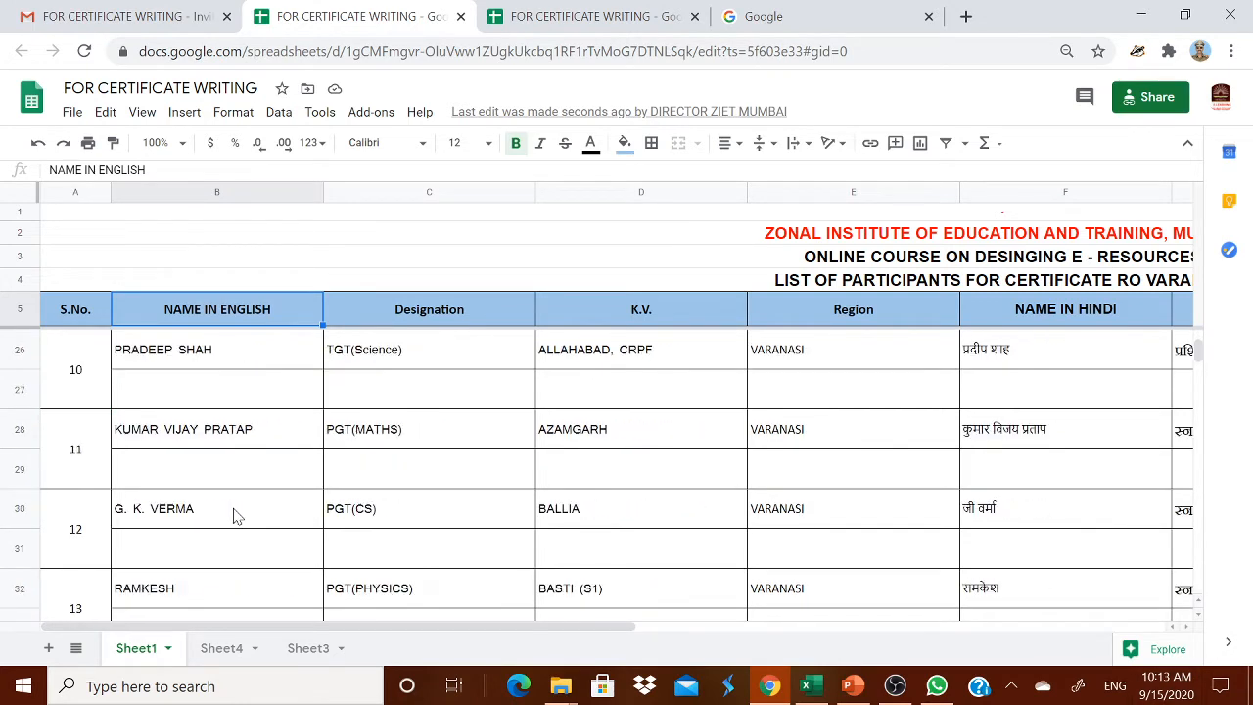
{"action": "scroll", "coordinate": [235, 517], "scroll_direction": "down", "scroll_amount": 4}
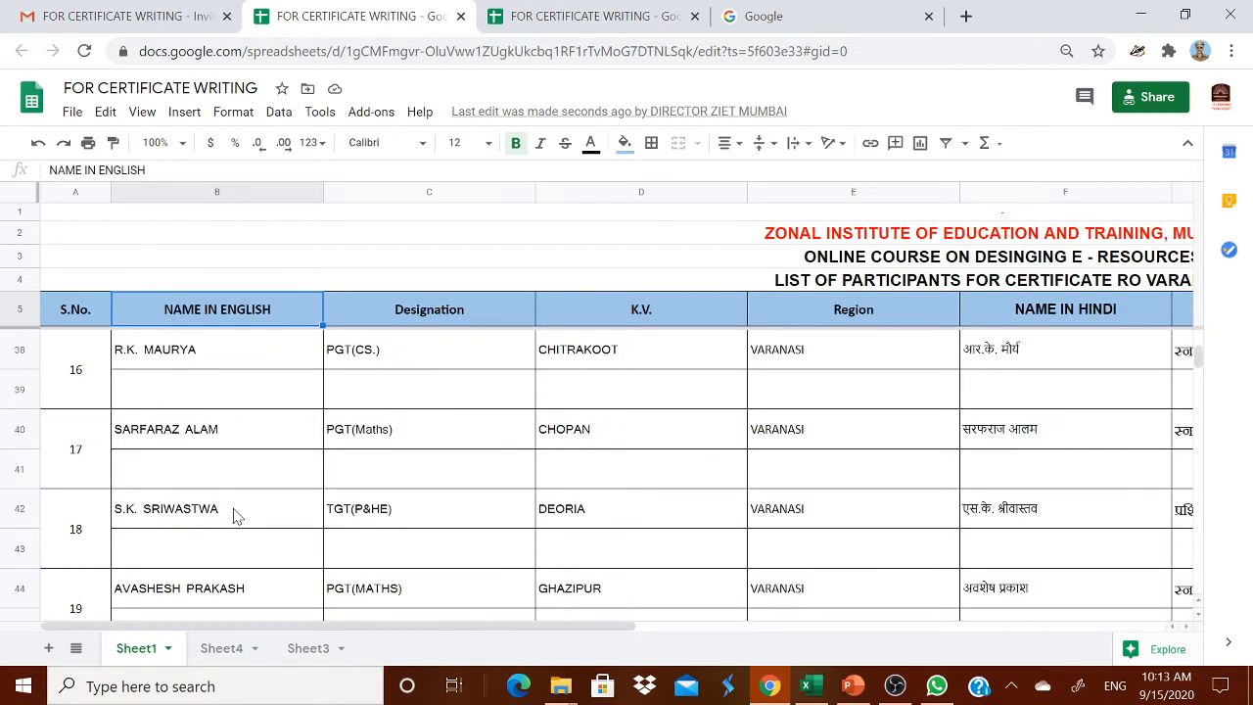
{"action": "scroll", "coordinate": [253, 529], "scroll_direction": "up", "scroll_amount": 15}
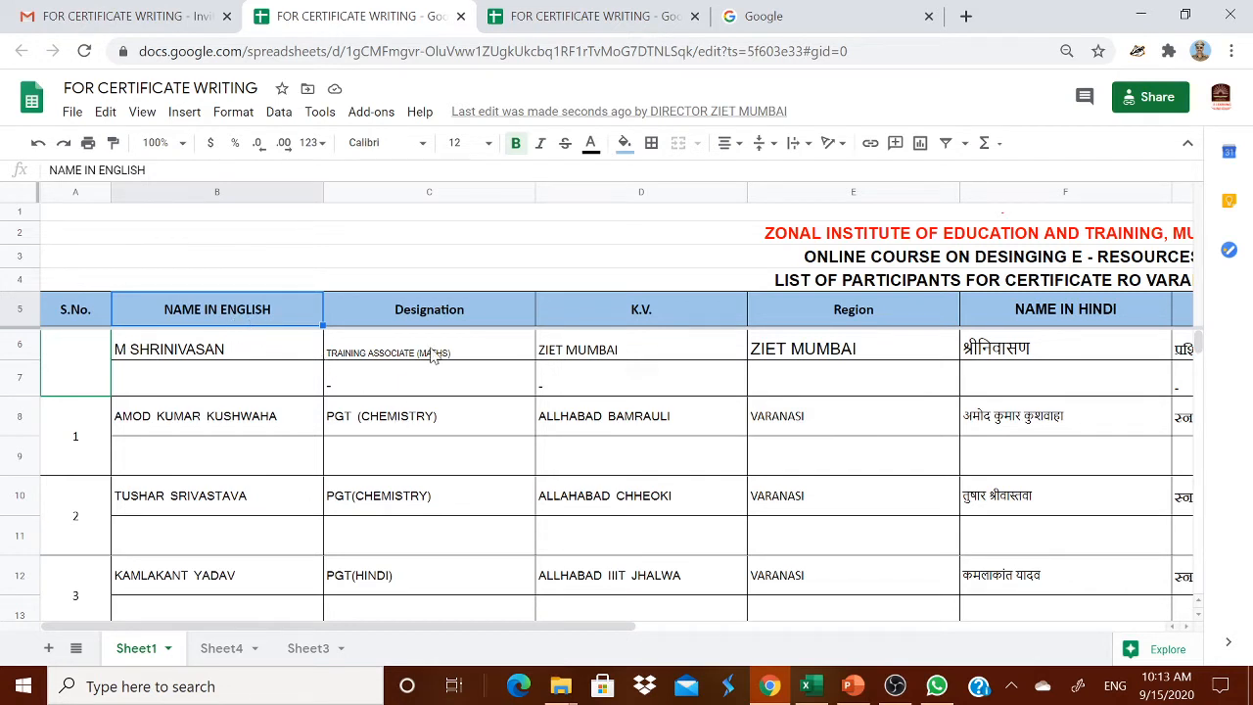
{"action": "left_click", "coordinate": [445, 320]}
{"action": "left_click", "coordinate": [595, 315]}
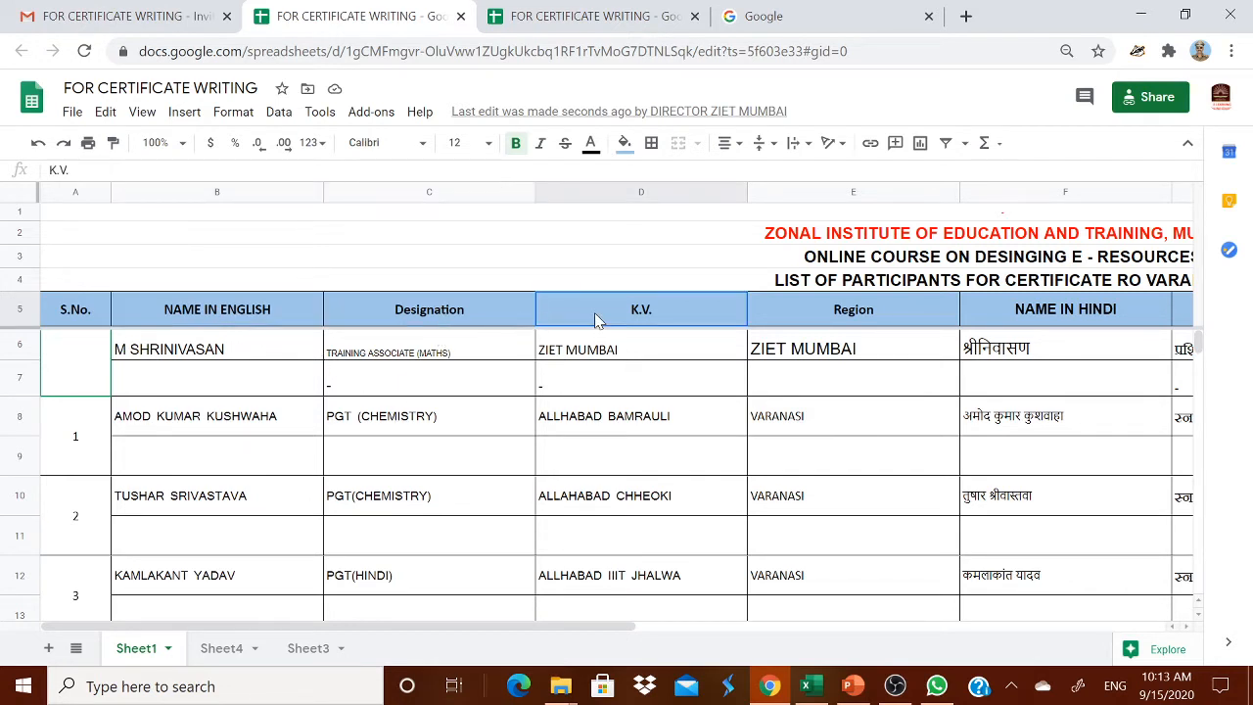
{"action": "left_click", "coordinate": [833, 314]}
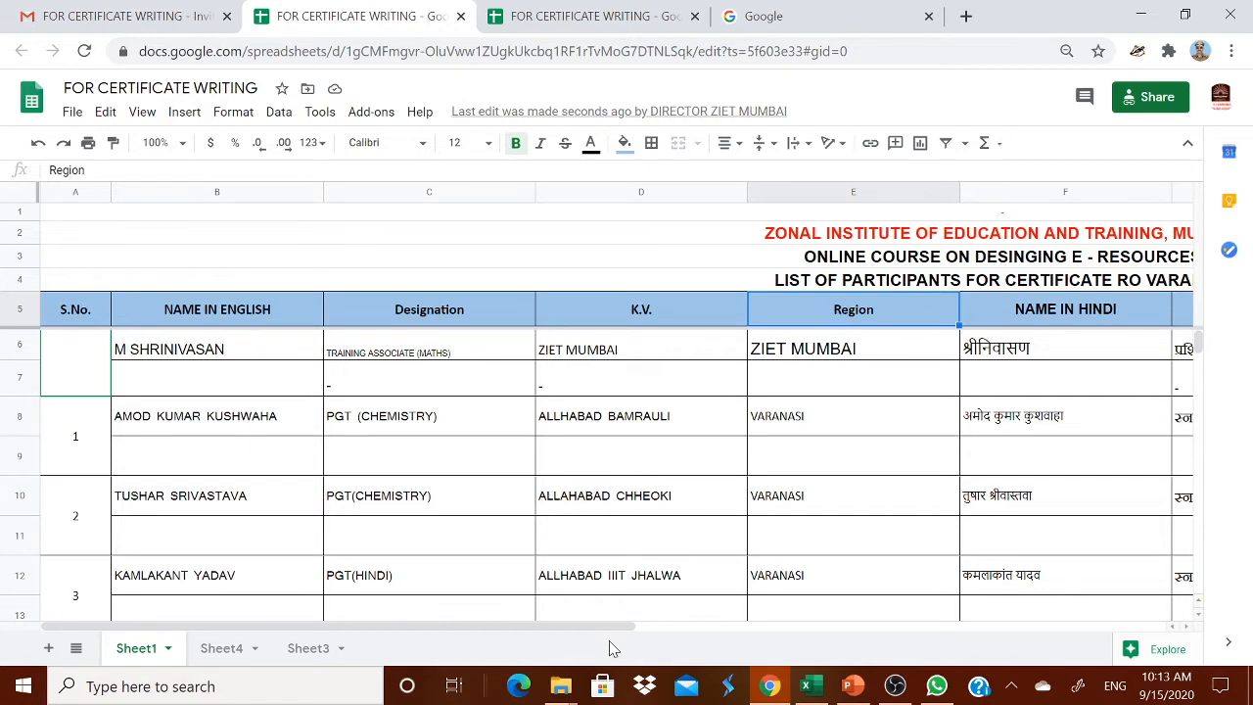
{"action": "left_click_drag", "start_coordinate": [601, 634], "coordinate": [946, 636]}
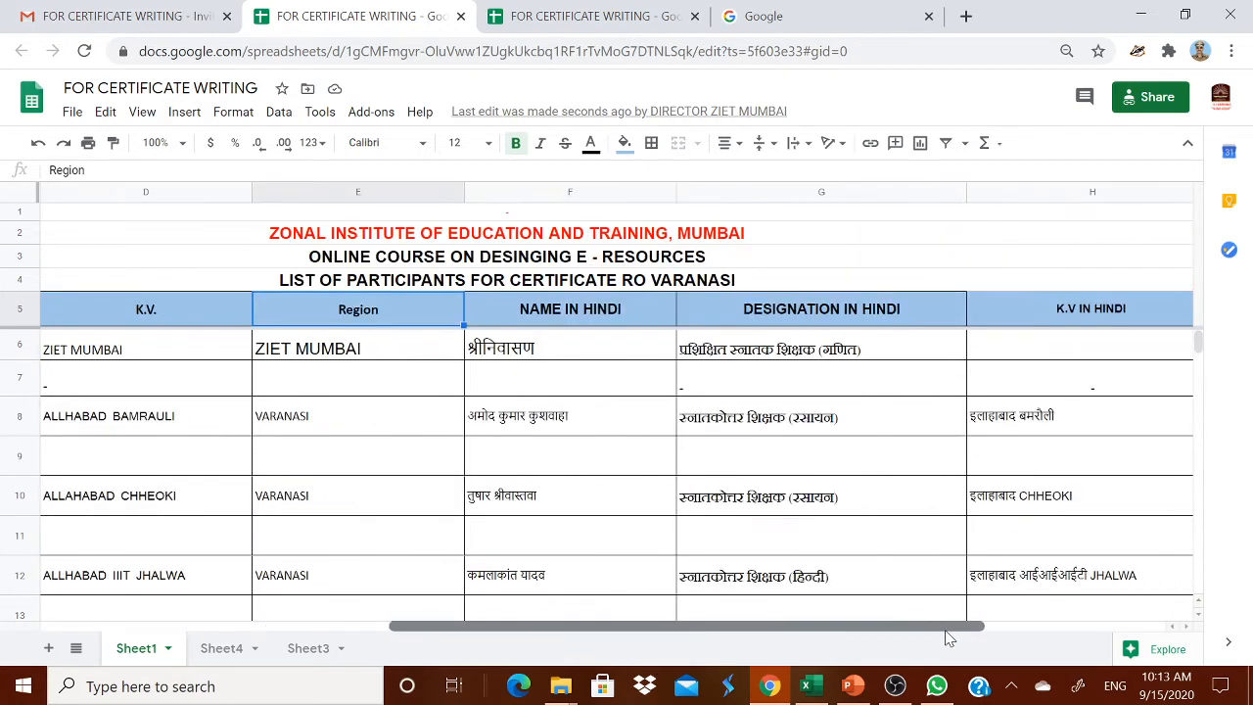
{"action": "left_click", "coordinate": [590, 324]}
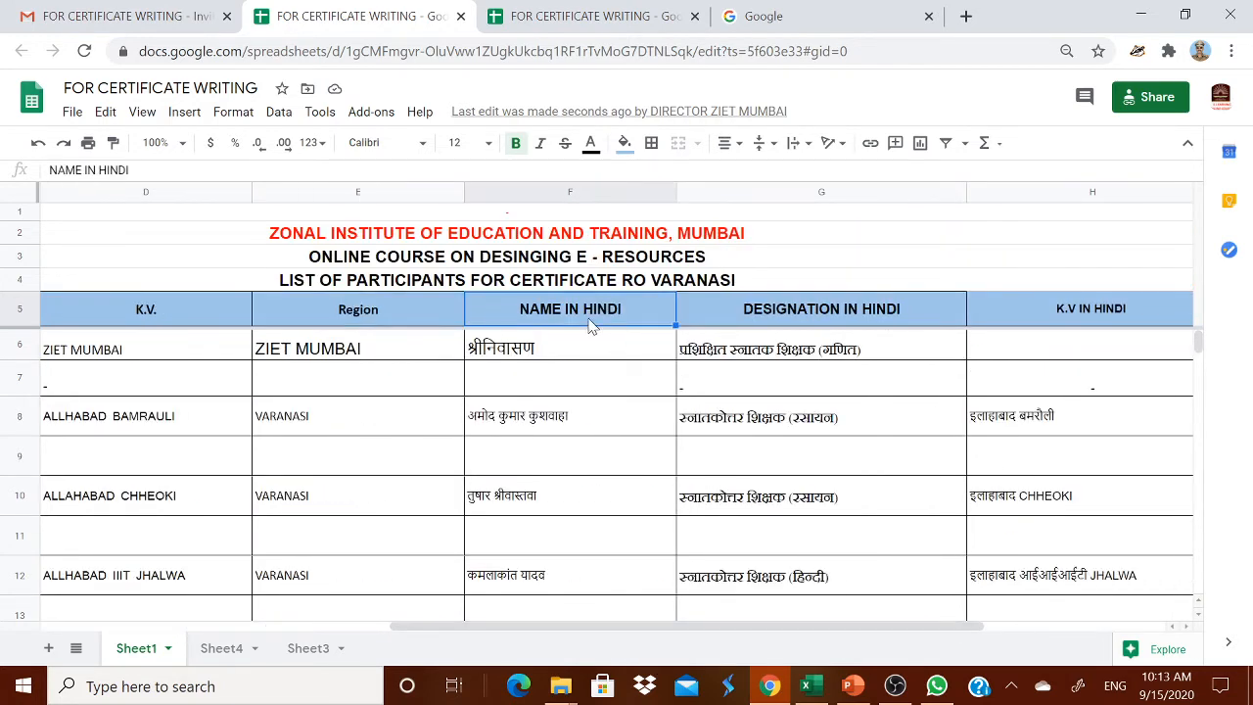
{"action": "left_click", "coordinate": [822, 321]}
{"action": "left_click_drag", "start_coordinate": [814, 626], "coordinate": [316, 648]}
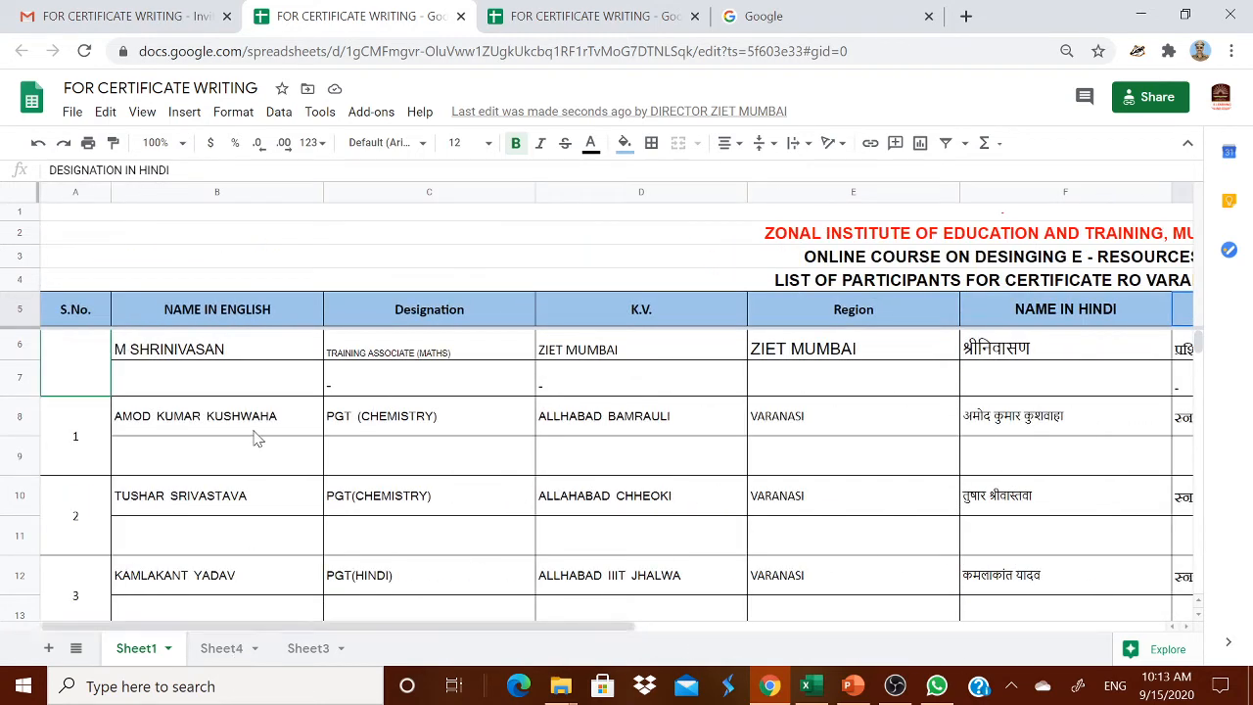
{"action": "left_click", "coordinate": [221, 389]}
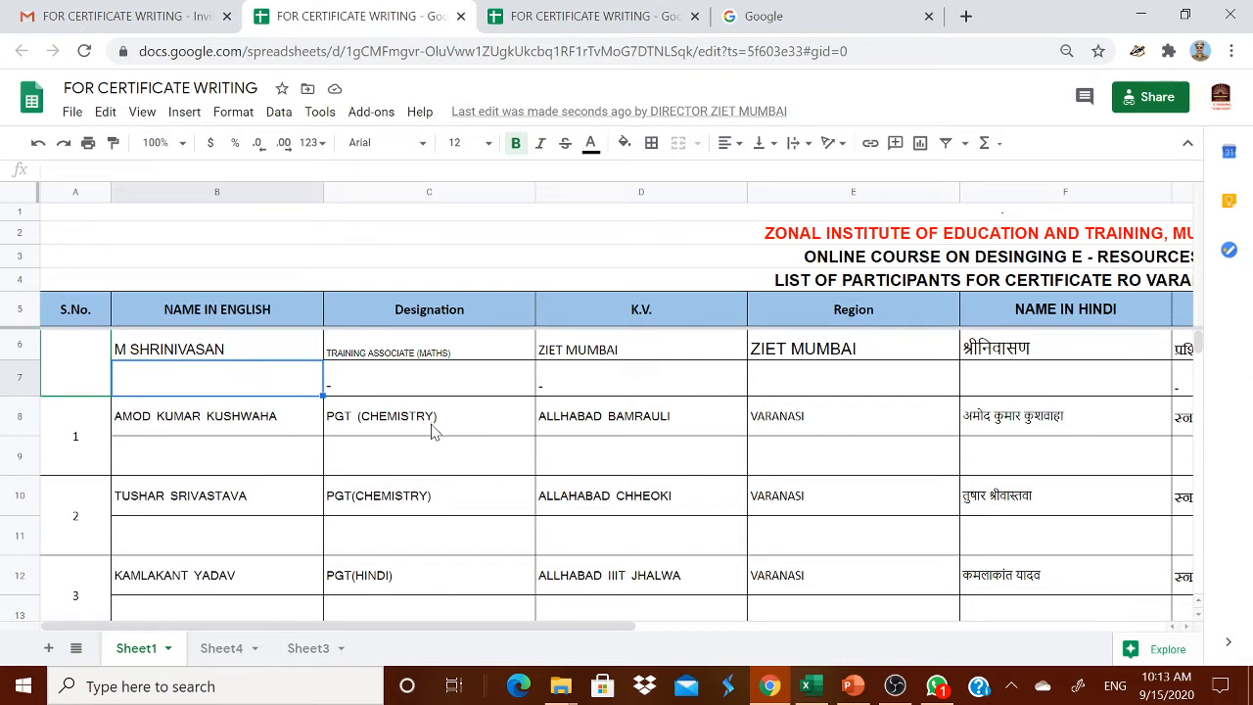
{"action": "type", "text": "M SRIN"}
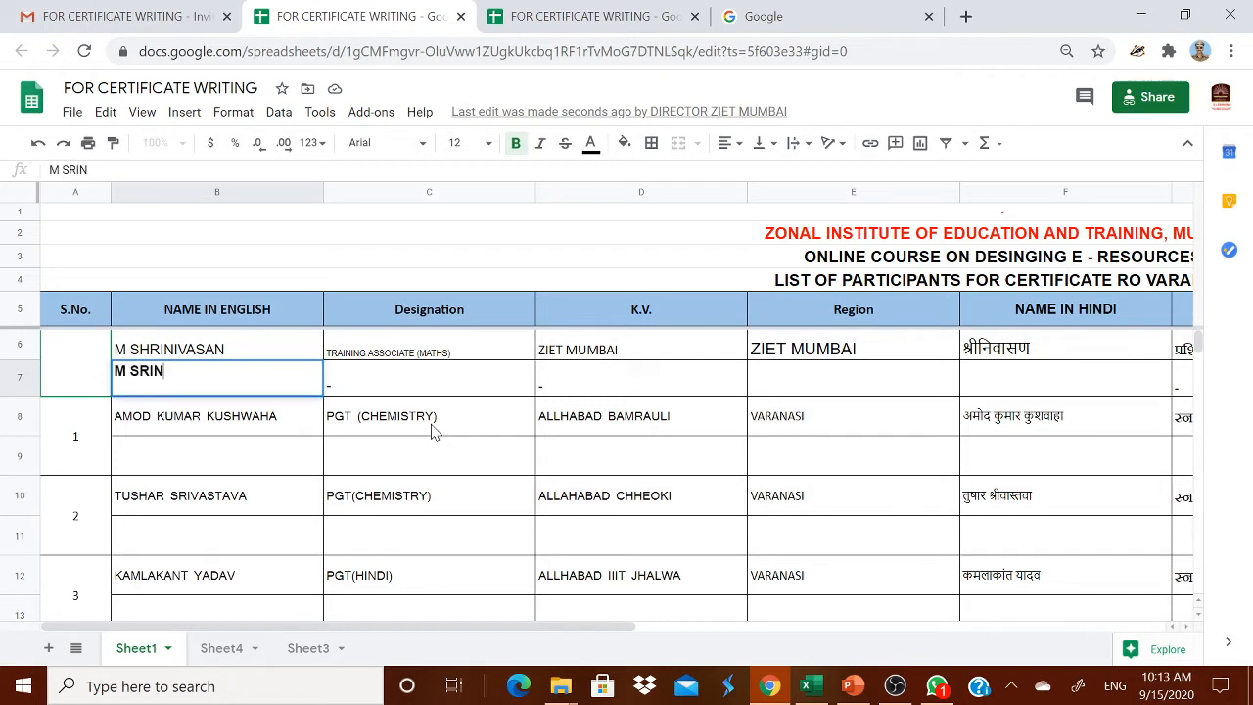
{"action": "type", "text": "IVASAN"}
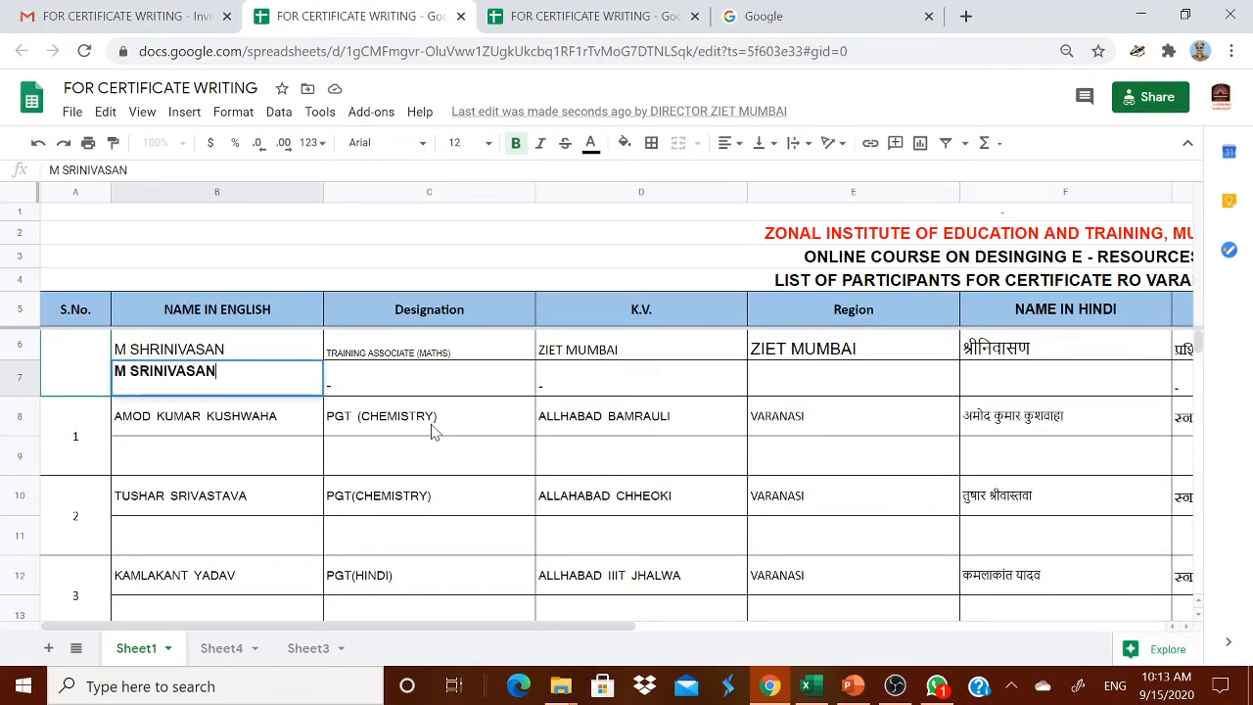
{"action": "left_click", "coordinate": [223, 419]}
{"action": "left_click", "coordinate": [216, 382]}
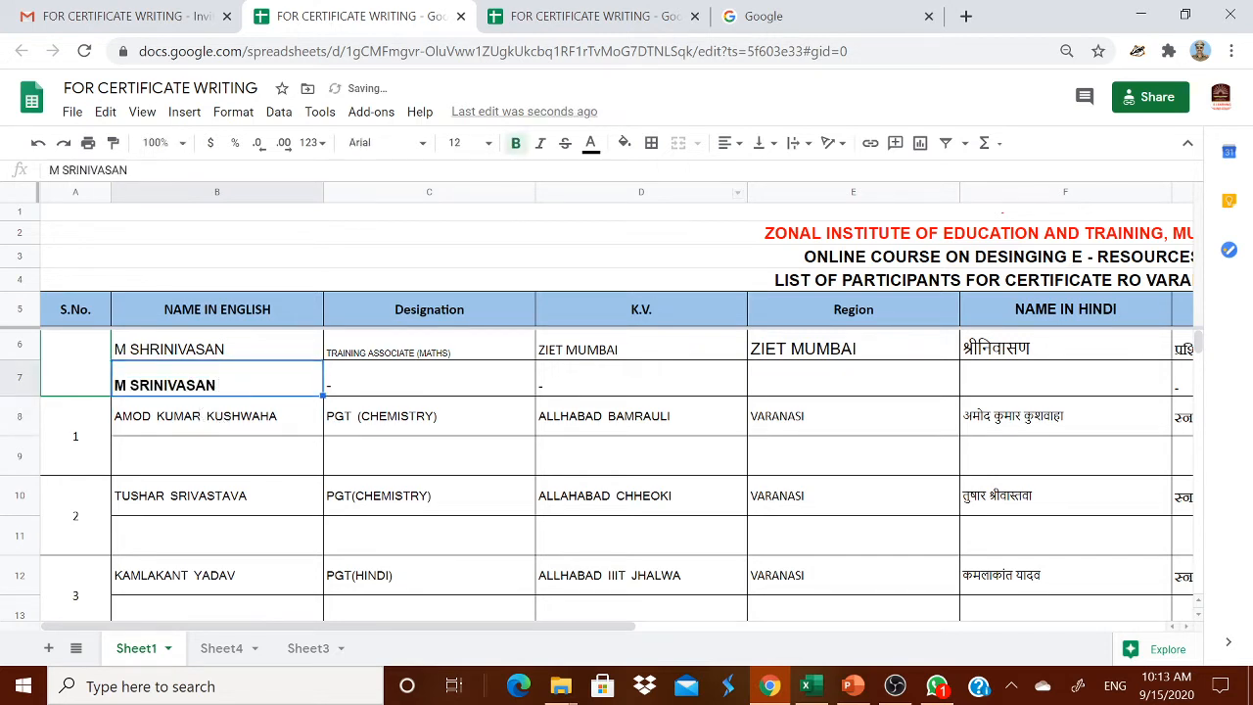
{"action": "left_click", "coordinate": [592, 143]}
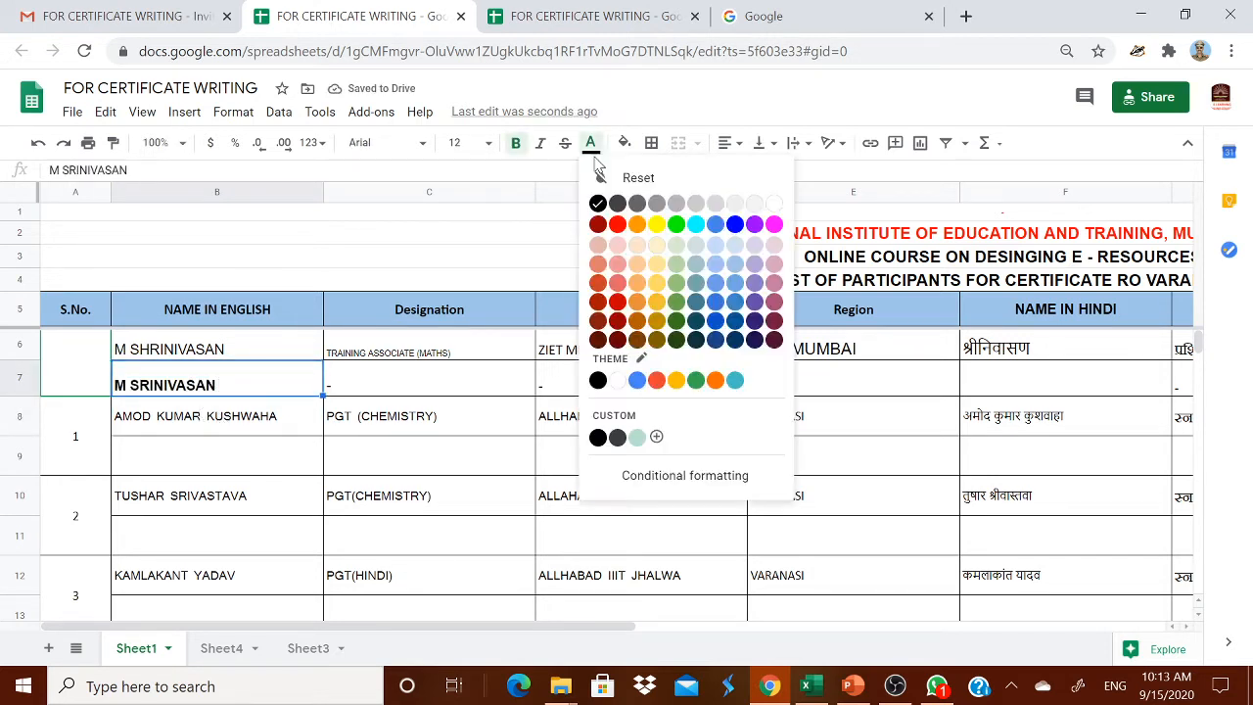
{"action": "left_click", "coordinate": [618, 225]}
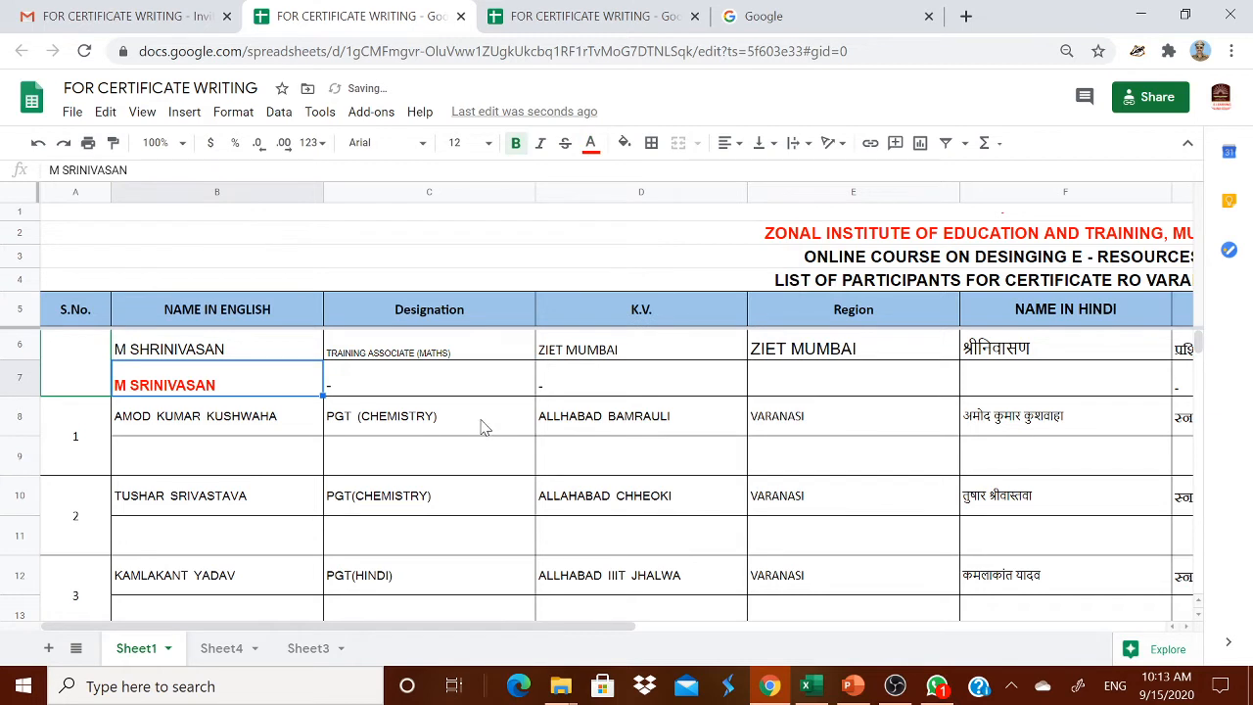
{"action": "left_click", "coordinate": [415, 392]}
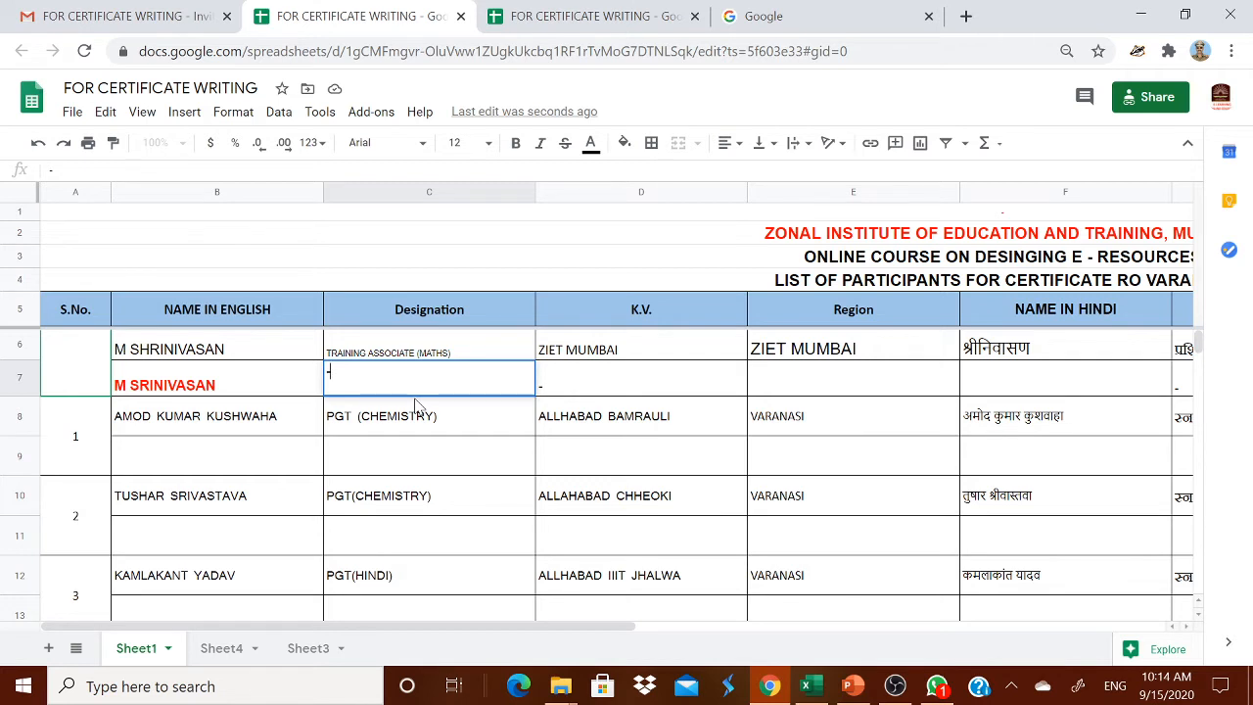
Enter KVS ZIET MUMBAI in region cell E7 and make it bold red.
{"action": "key", "text": "Right"}
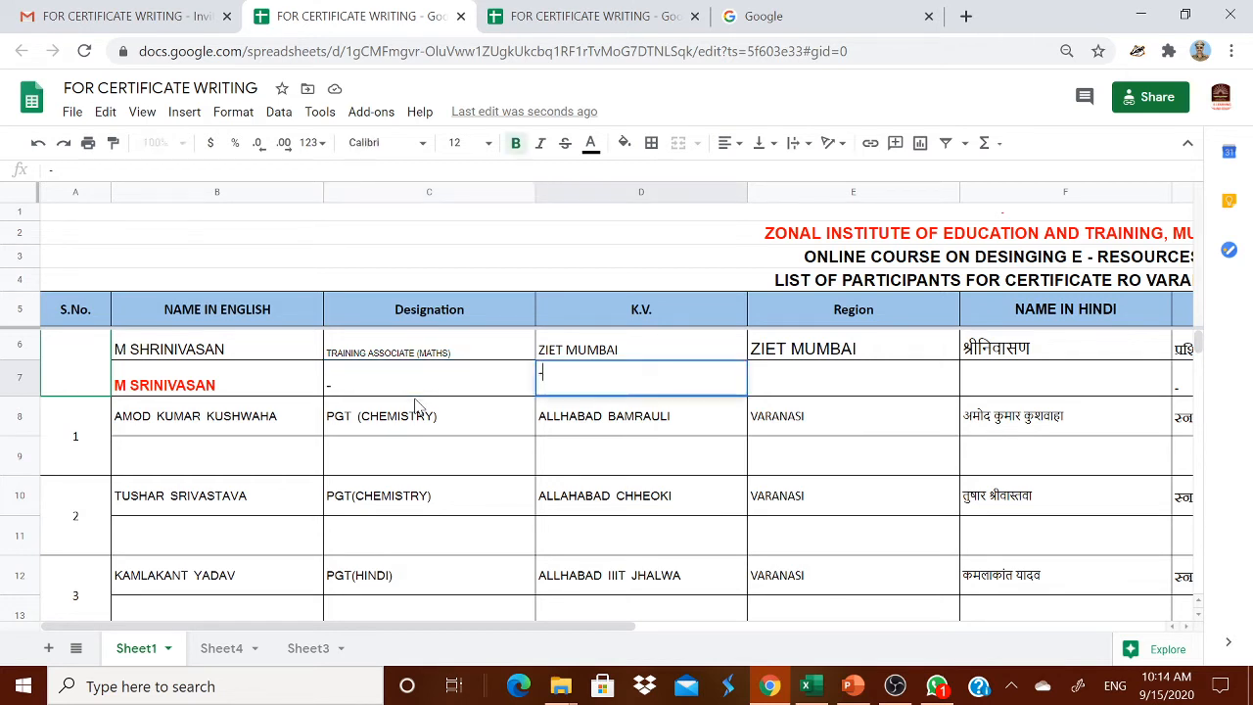
{"action": "key", "text": "Right"}
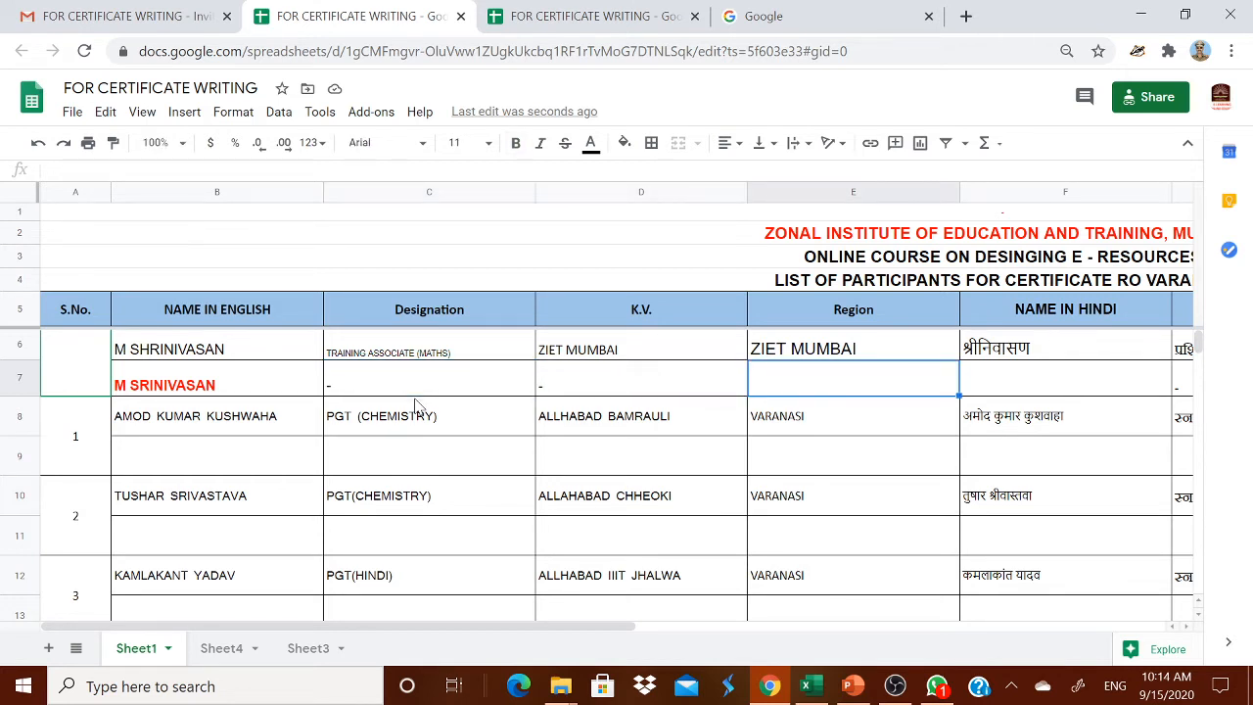
{"action": "type", "text": "KVS ZIET M"}
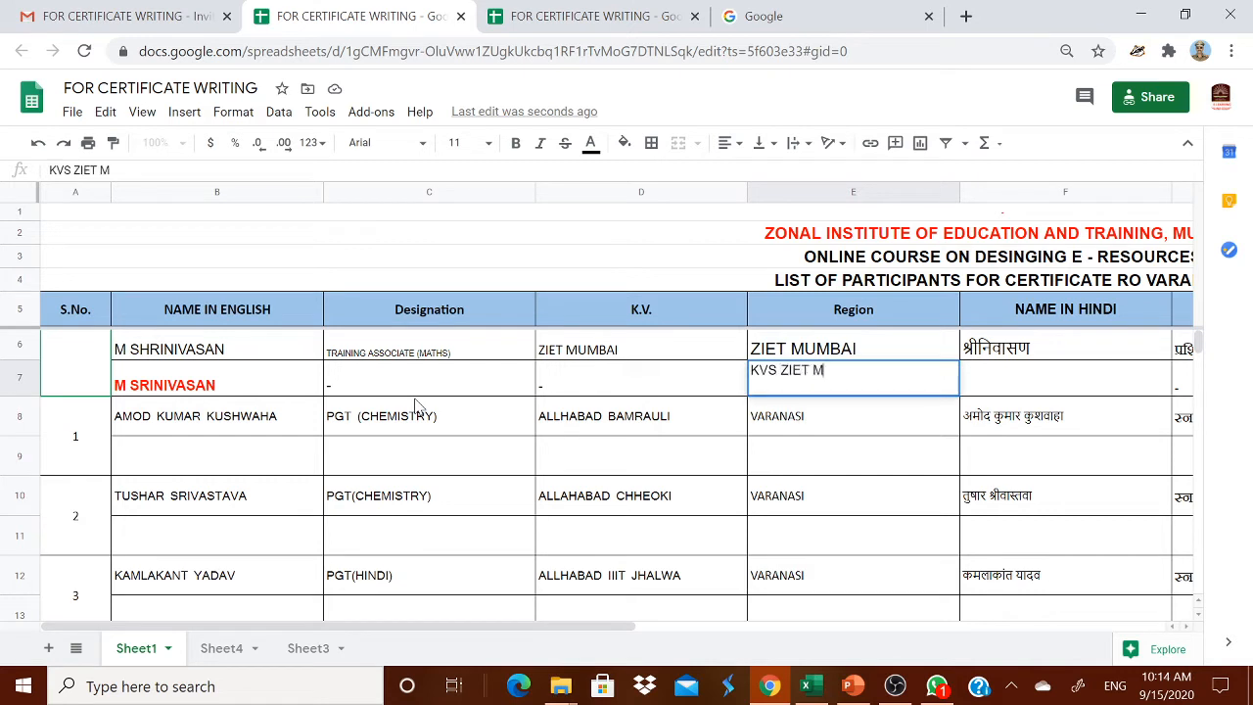
{"action": "type", "text": "UMBAI"}
{"action": "left_click", "coordinate": [819, 527]}
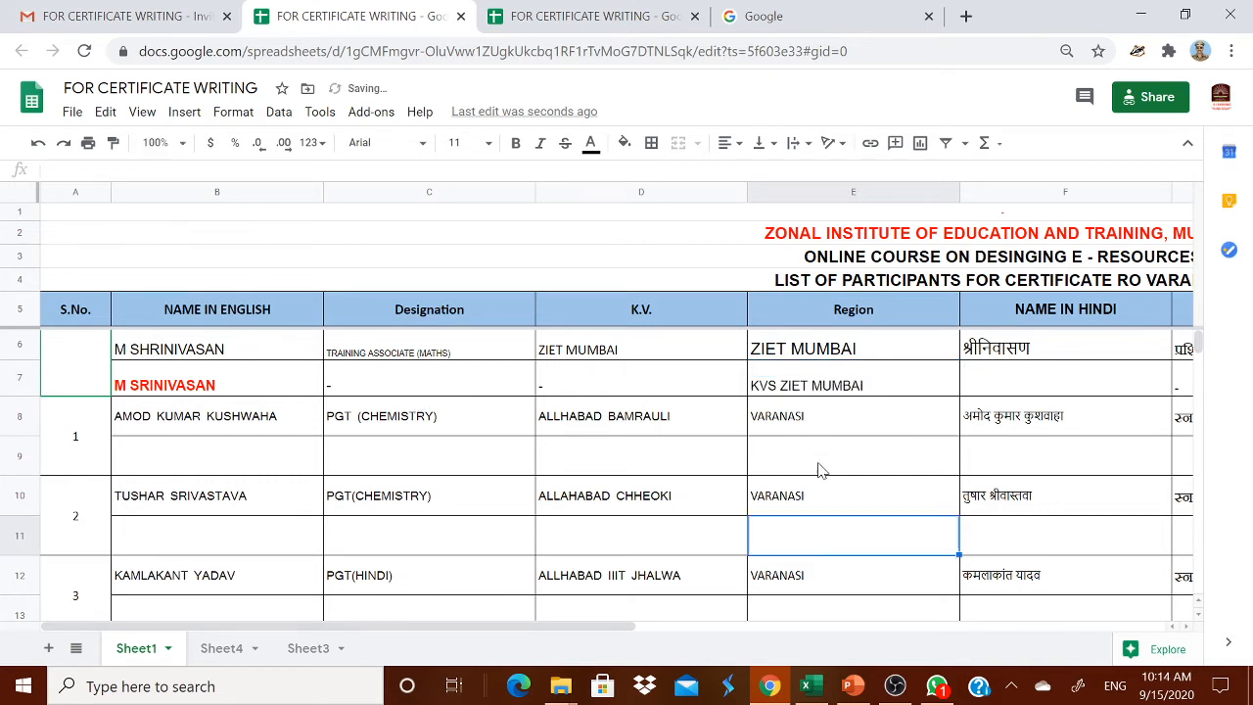
{"action": "left_click", "coordinate": [826, 390]}
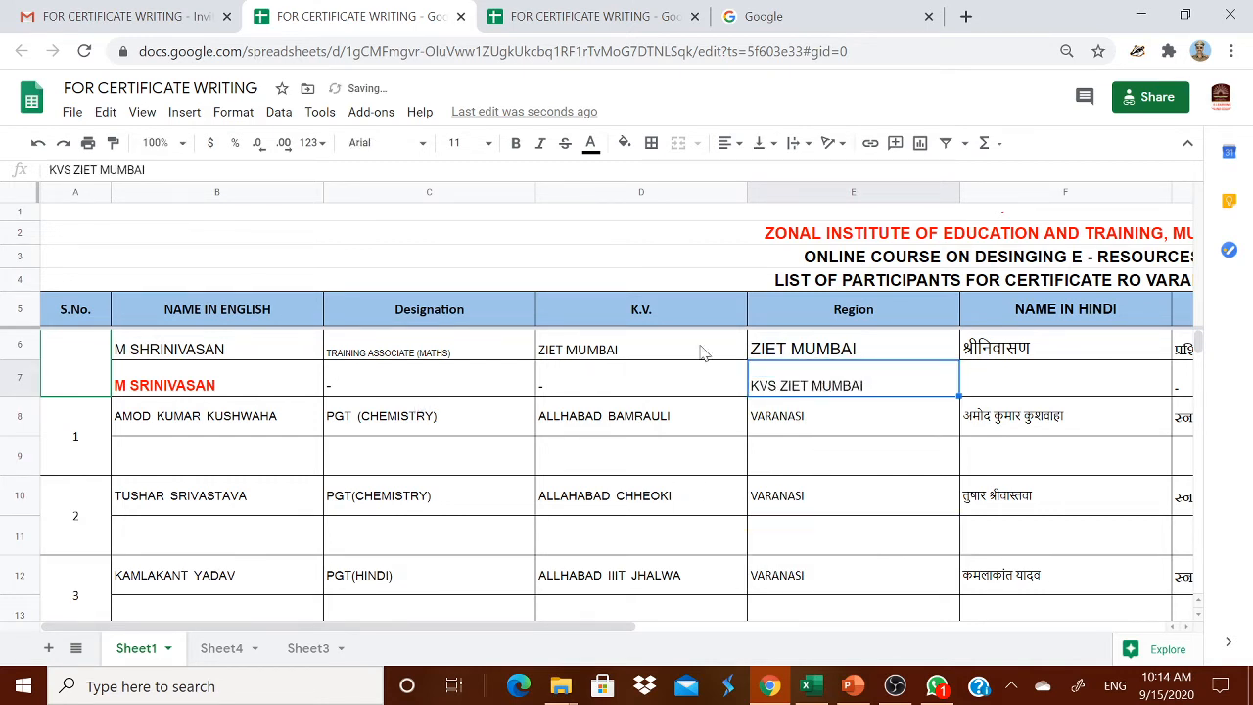
{"action": "left_click", "coordinate": [516, 143]}
{"action": "left_click", "coordinate": [591, 143]}
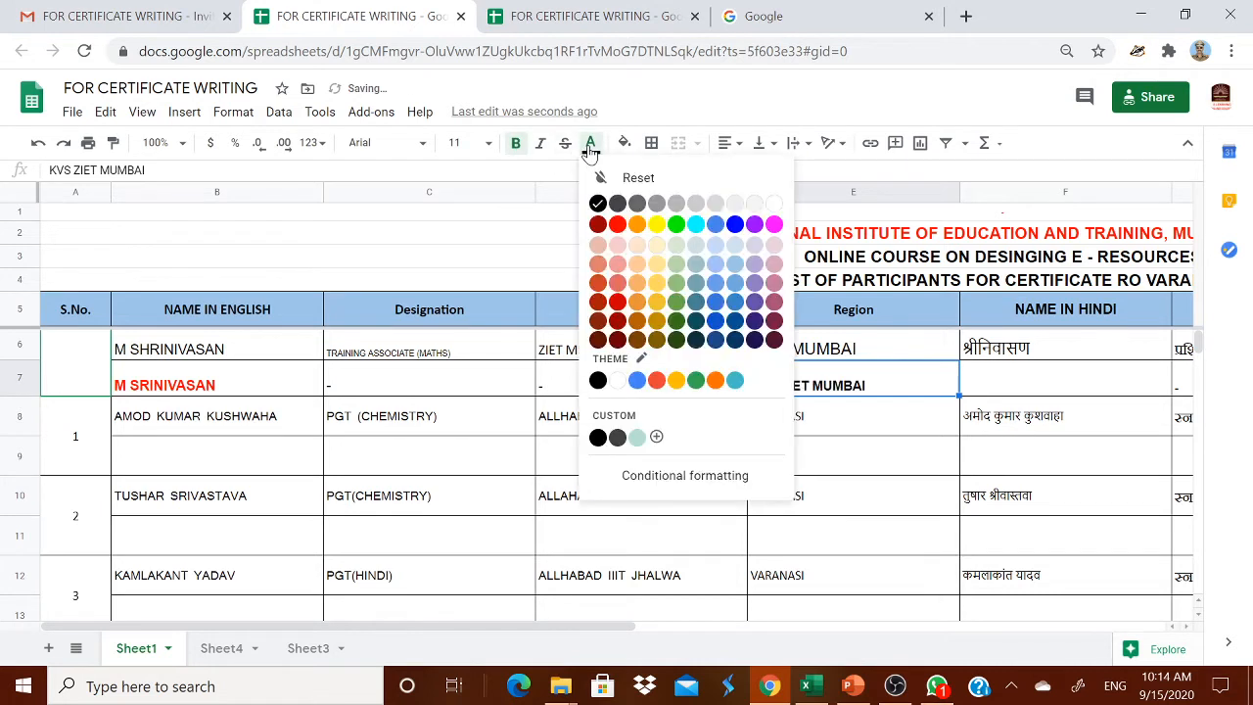
{"action": "left_click", "coordinate": [621, 225]}
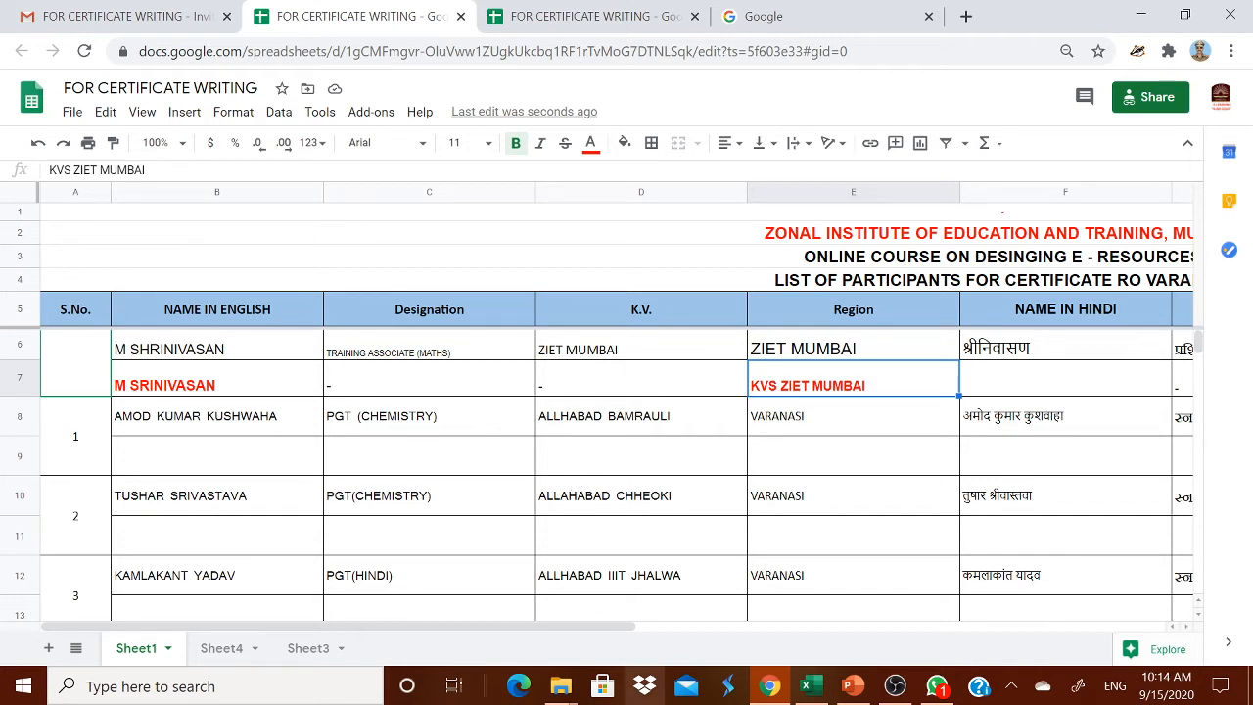
Select the empty Hindi name cell F7, then switch to the Google search tab.
{"action": "left_click_drag", "start_coordinate": [632, 637], "coordinate": [744, 639]}
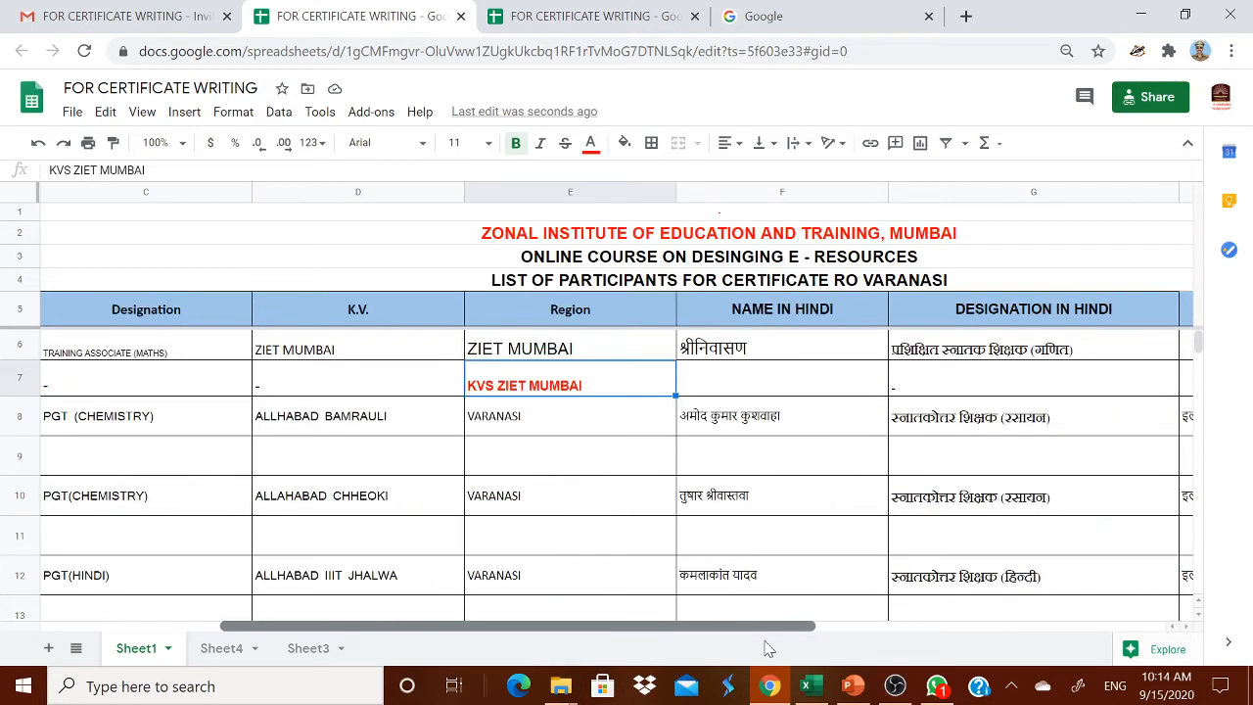
{"action": "left_click", "coordinate": [759, 379]}
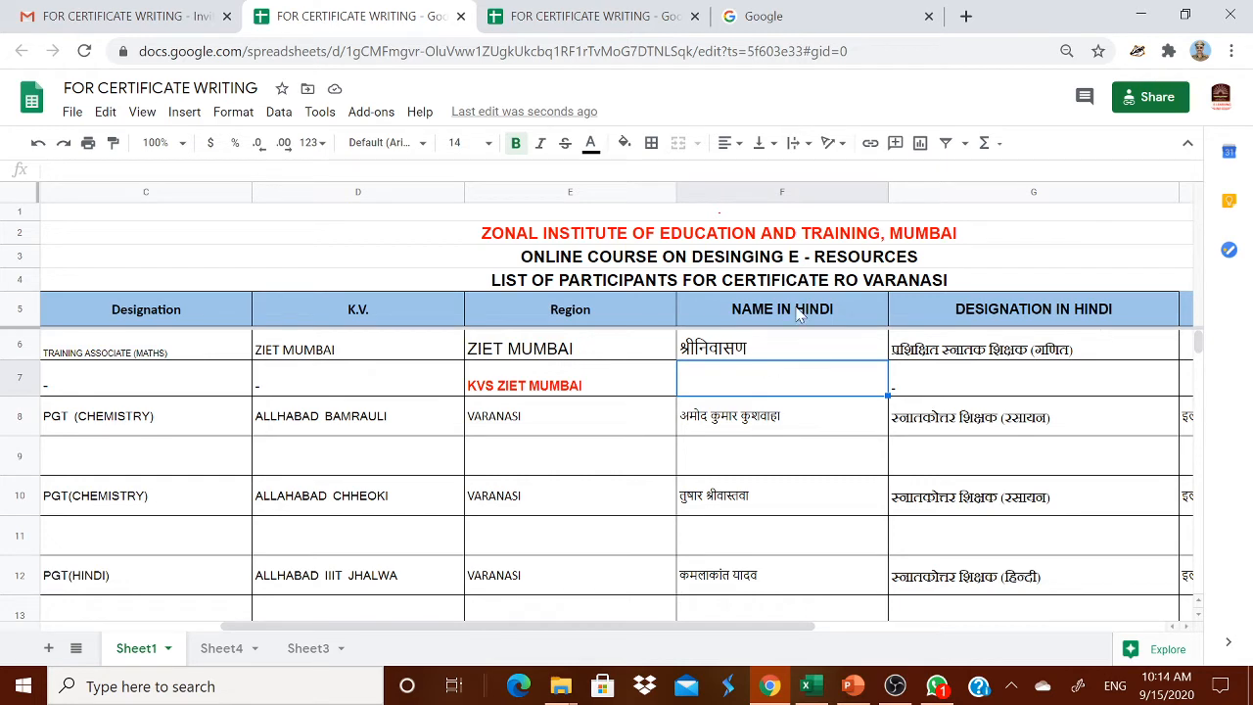
{"action": "left_click", "coordinate": [809, 28]}
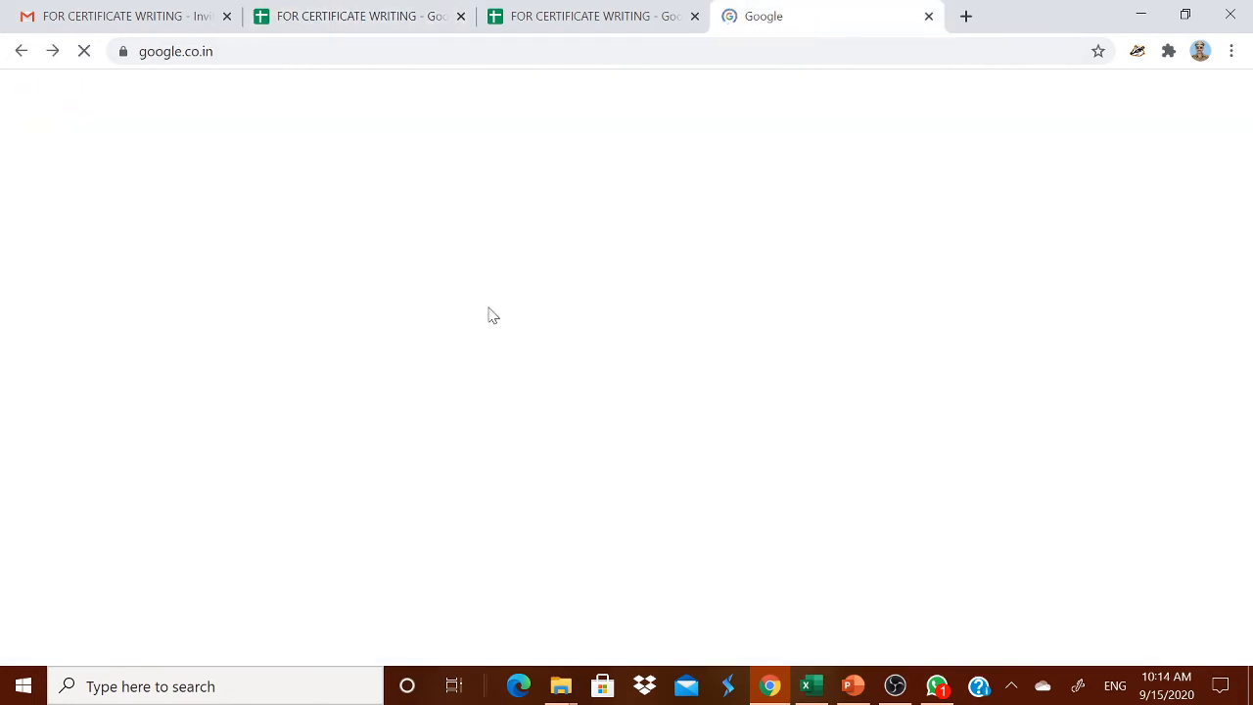
Search Google for 'google input tools' and open the Google Input Tools site.
{"action": "left_click", "coordinate": [480, 370]}
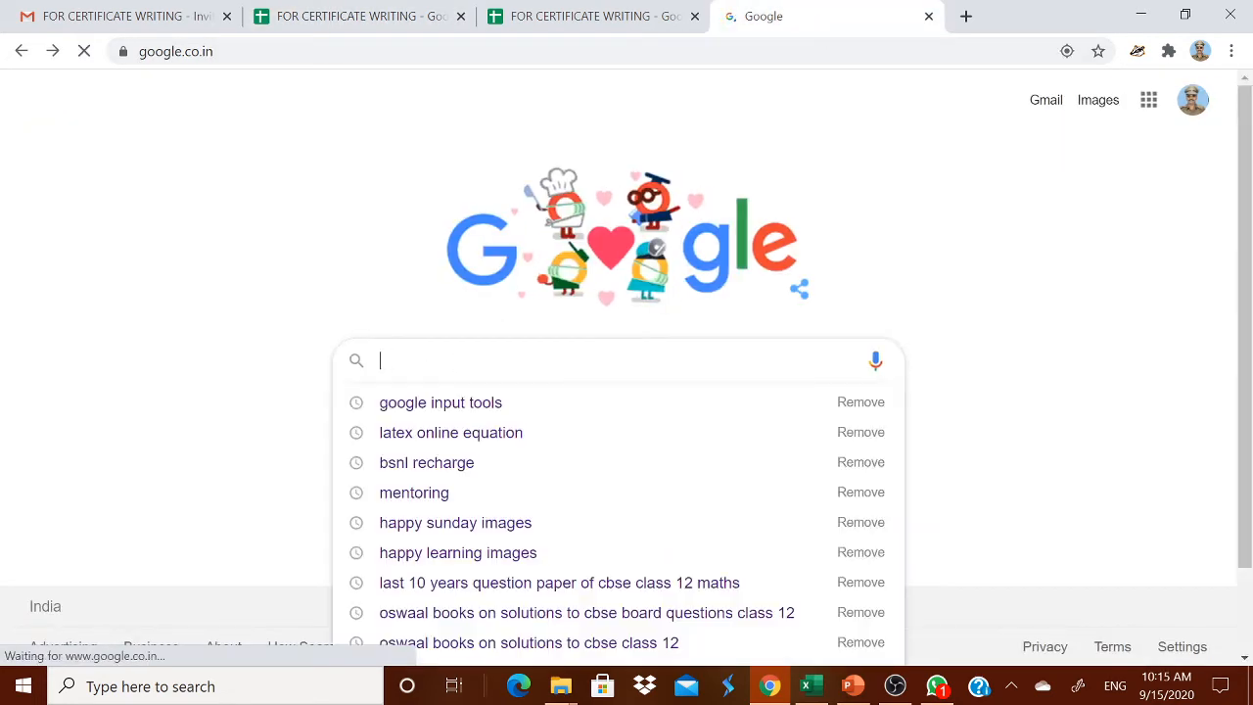
{"action": "type", "text": "GOOGLE"}
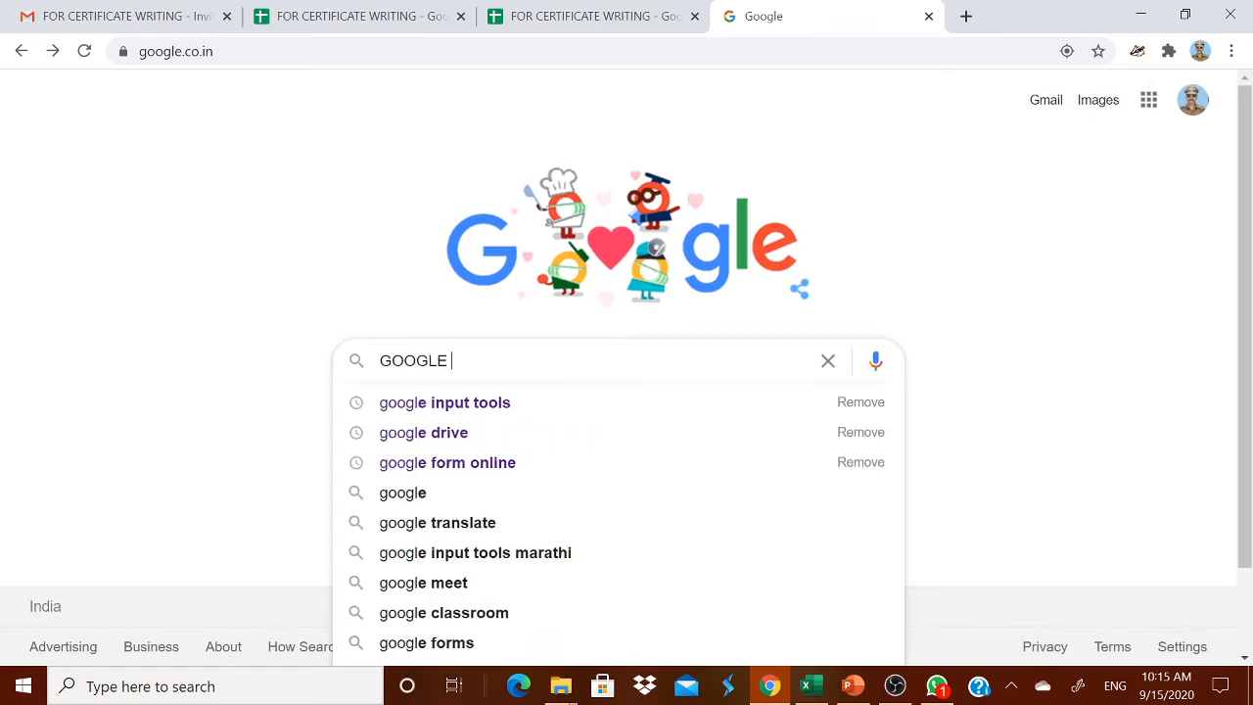
{"action": "left_click", "coordinate": [421, 413]}
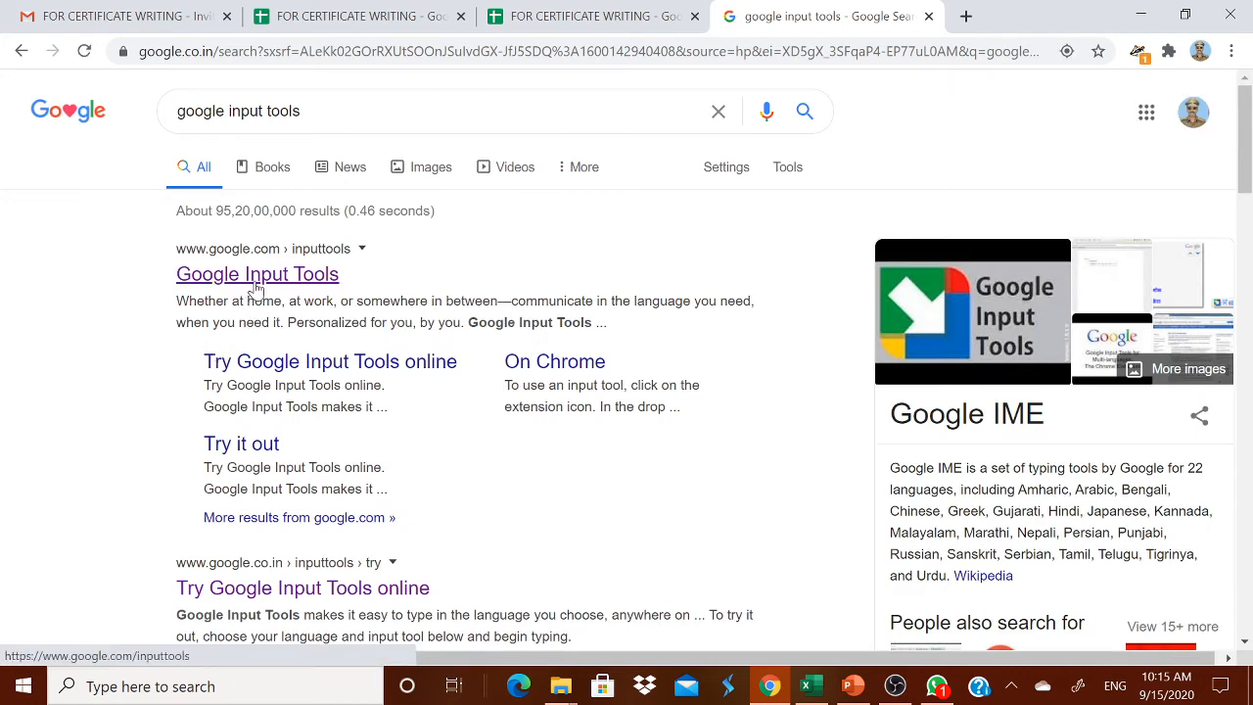
{"action": "left_click", "coordinate": [252, 282]}
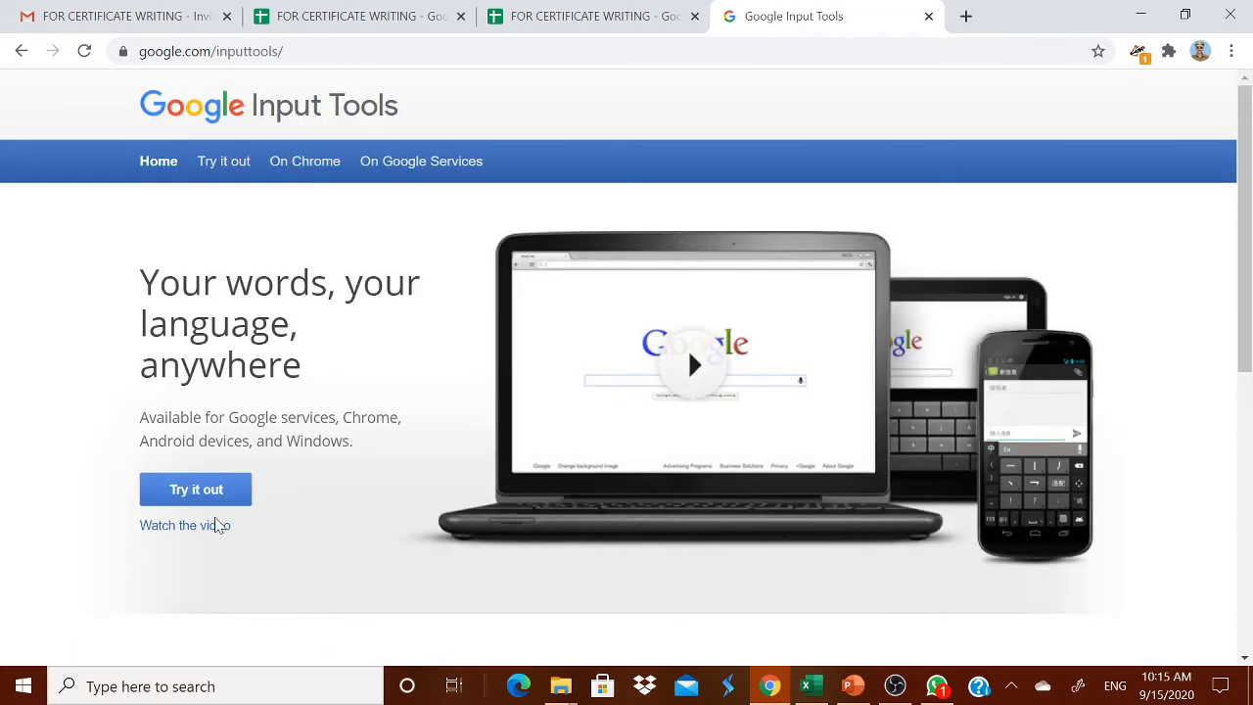
Open the Input Tools online typing page with Hindi chosen, and select cell F7 in the sheet.
{"action": "left_click", "coordinate": [214, 499]}
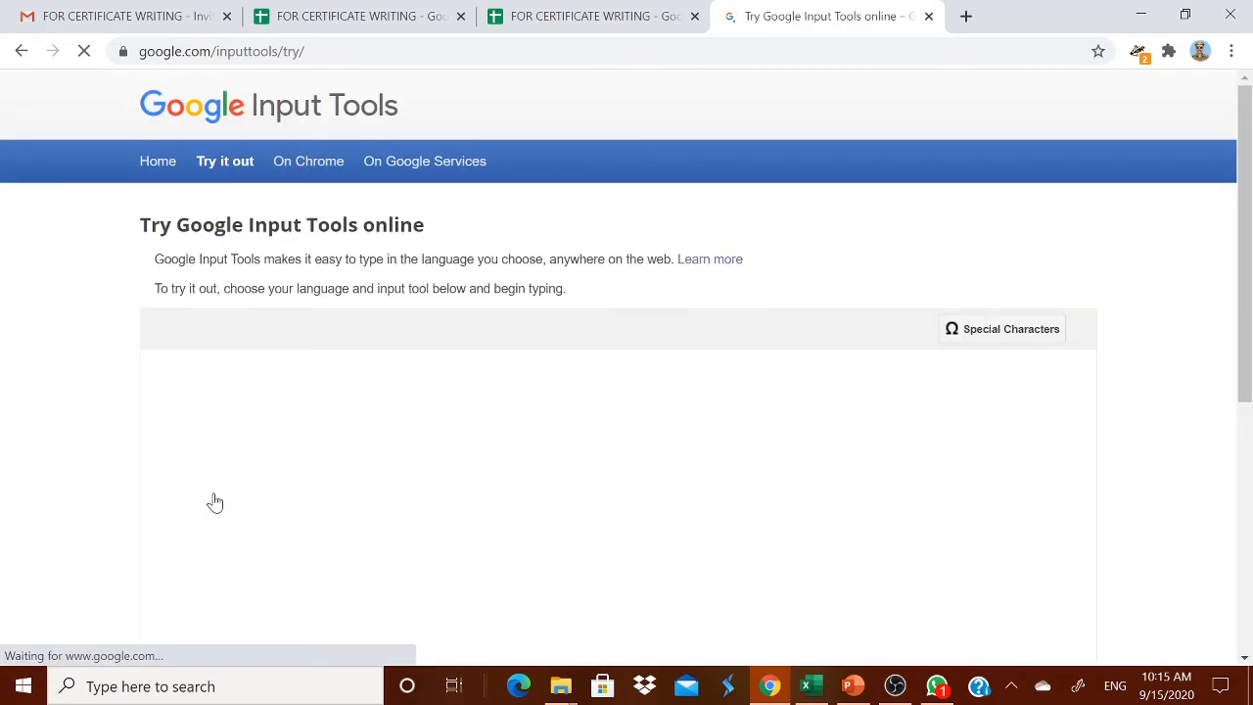
{"action": "left_click", "coordinate": [215, 331]}
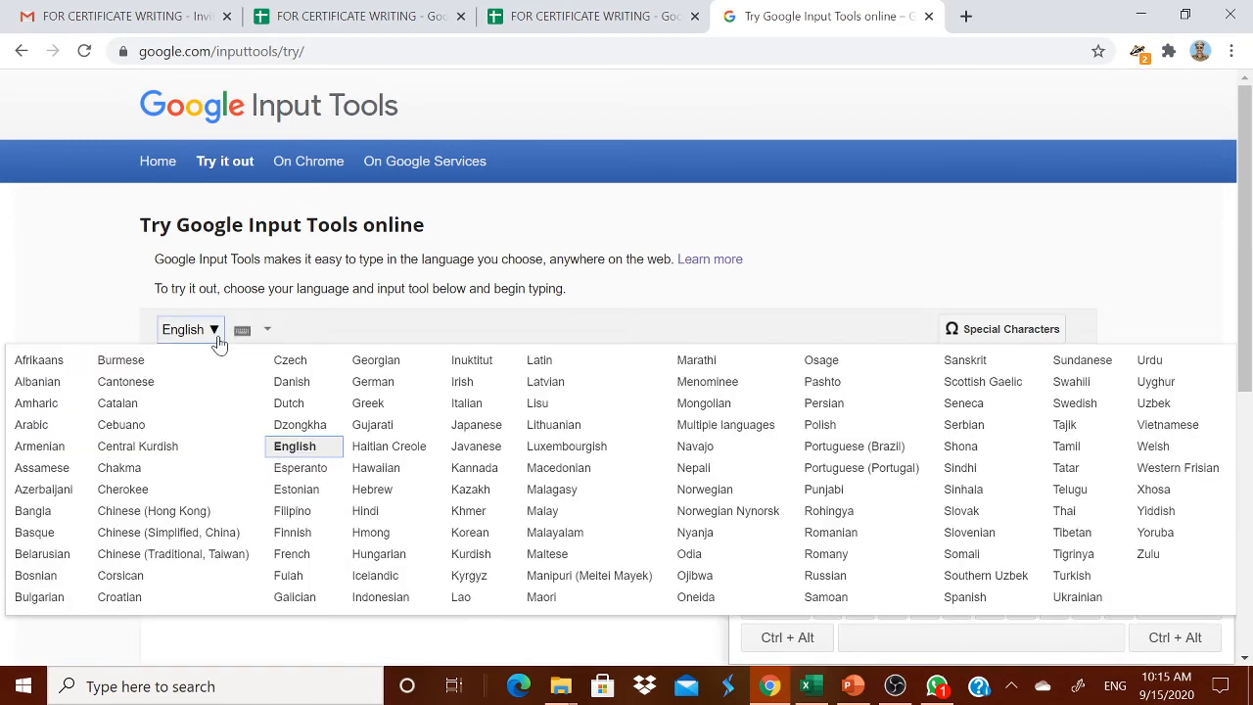
{"action": "left_click", "coordinate": [372, 513]}
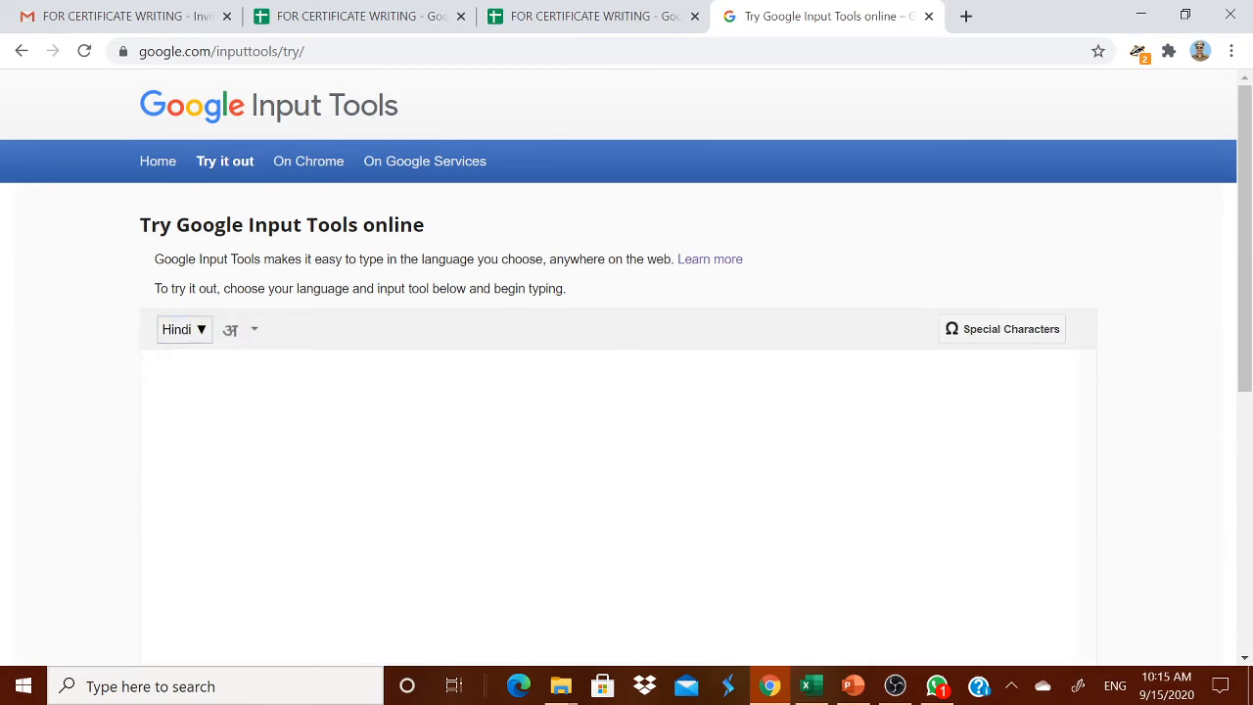
{"action": "left_click", "coordinate": [580, 17]}
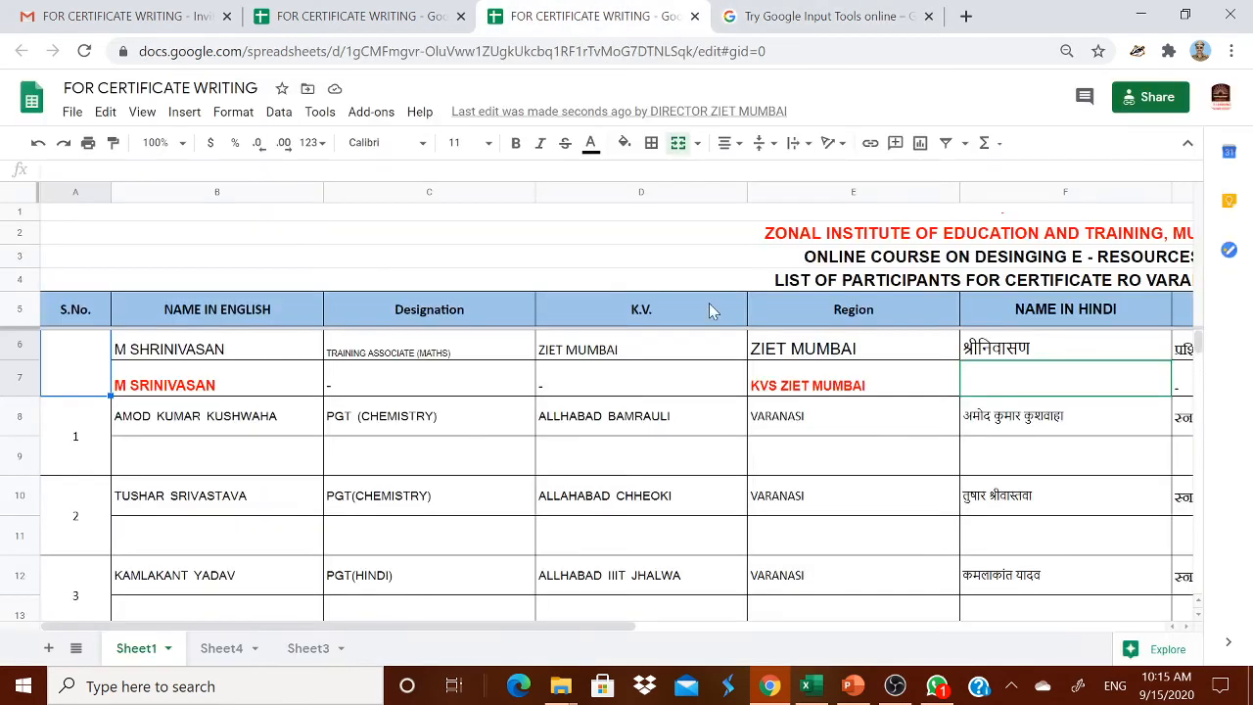
{"action": "left_click", "coordinate": [968, 378]}
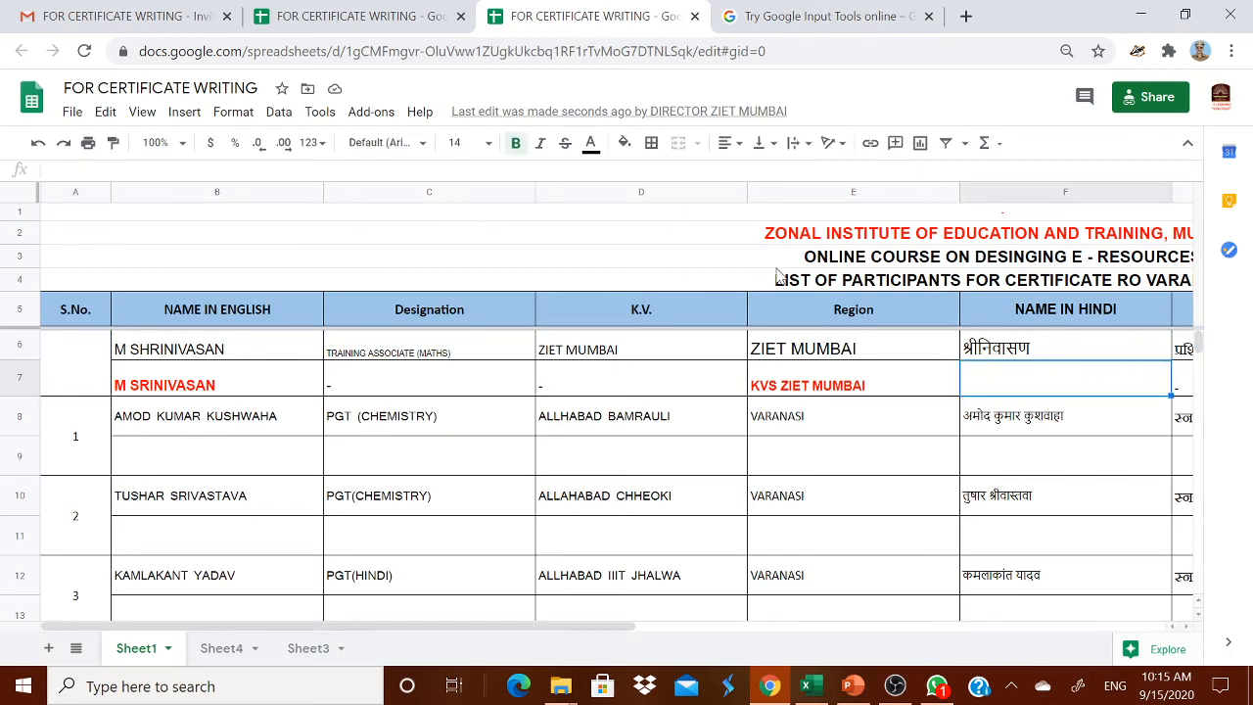
{"action": "left_click", "coordinate": [812, 18]}
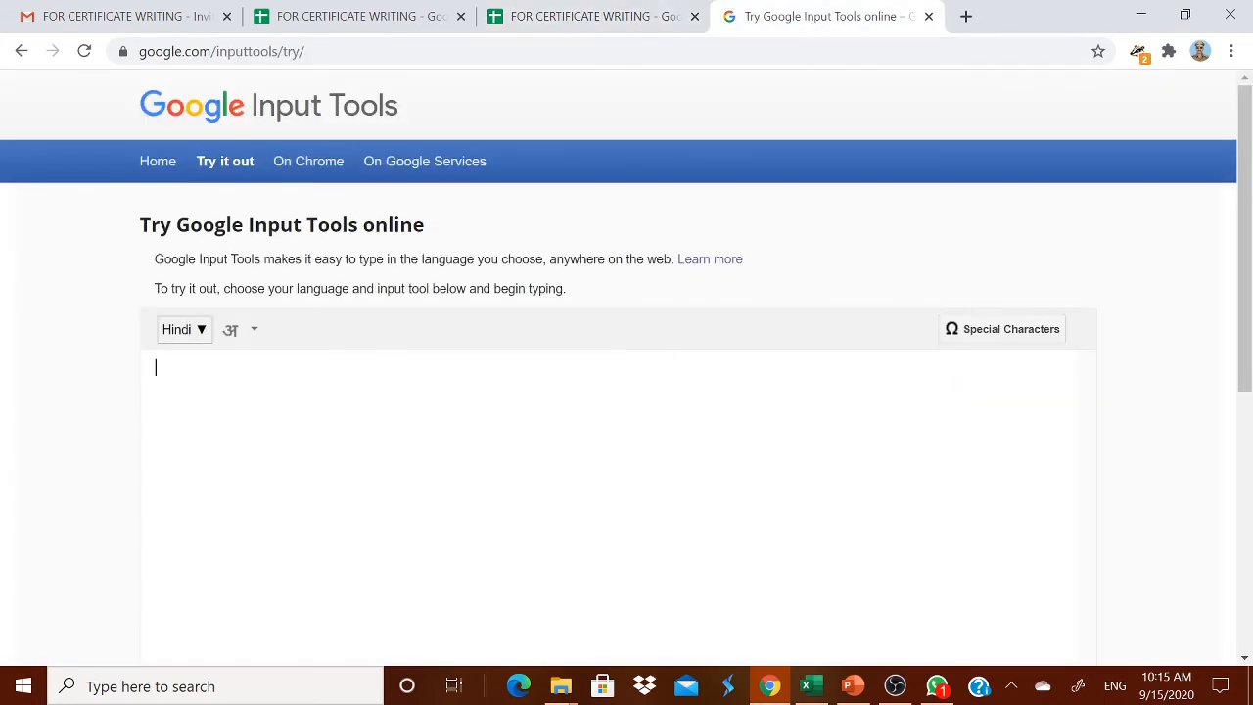
Type SRINIVASAN, pick the Hindi spelling श्रीनिवासन and select it for copying.
{"action": "type", "text": "SRINIVS"}
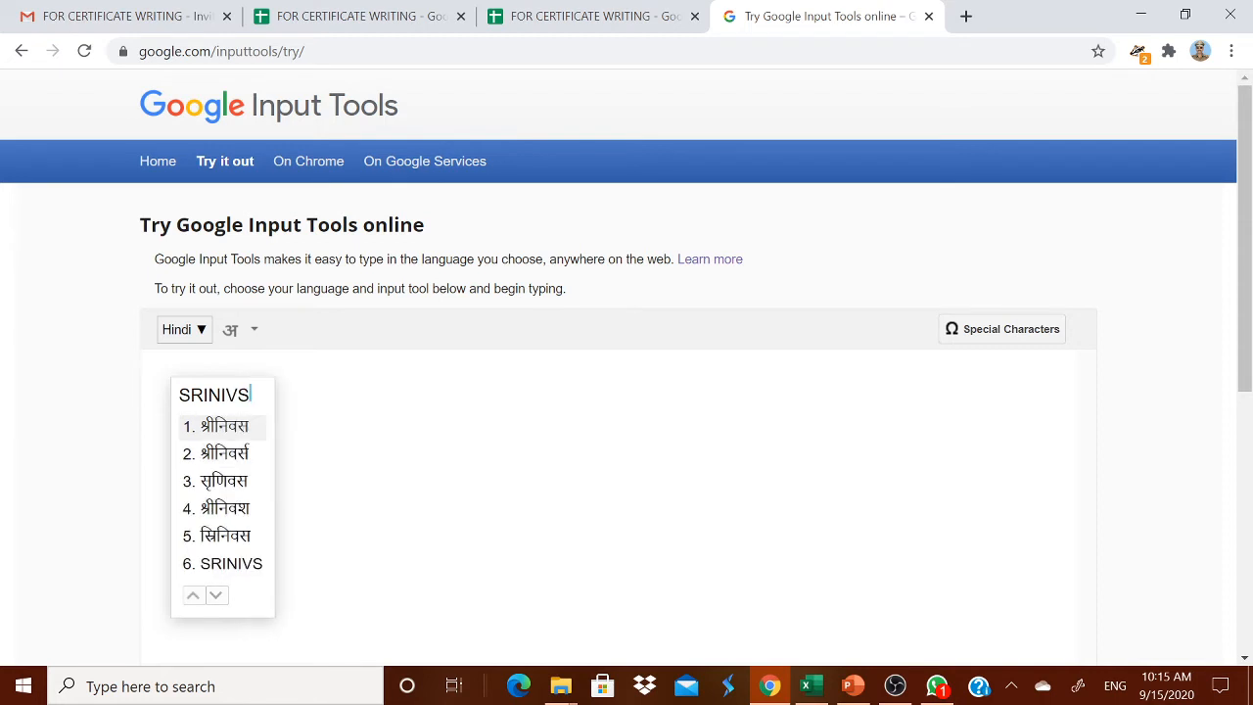
{"action": "key", "text": "BackSpace"}
{"action": "type", "text": "ASAN"}
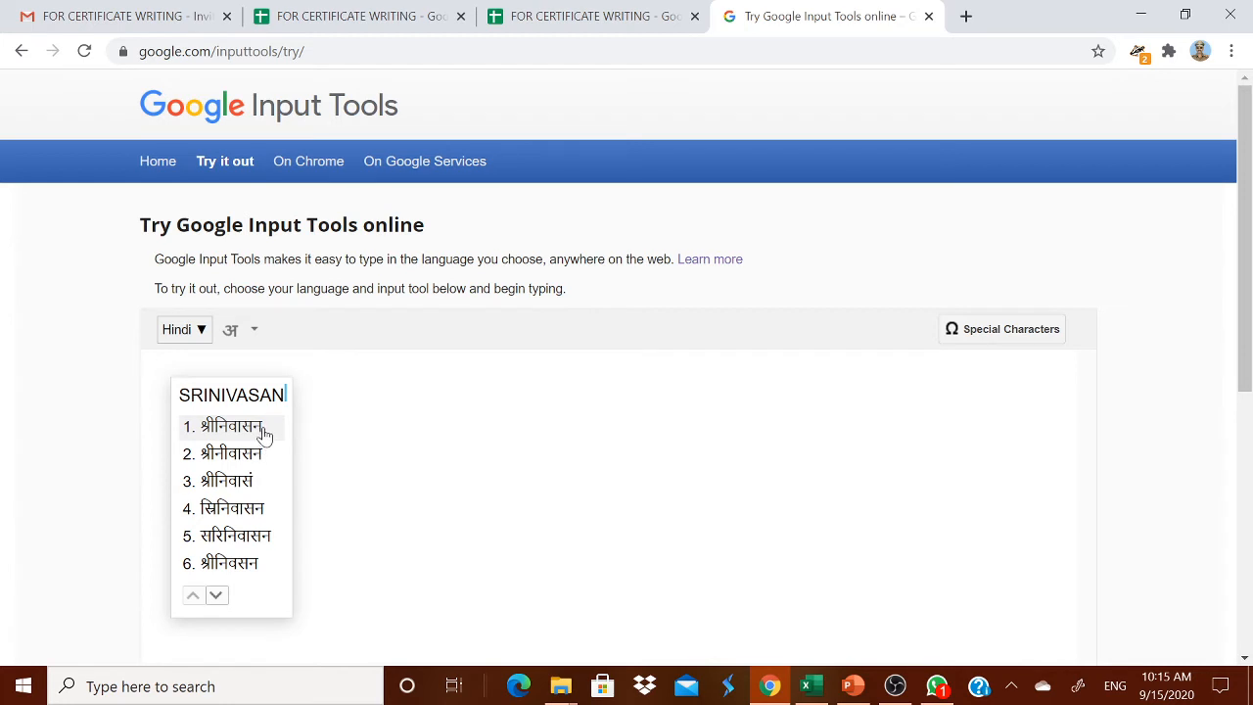
{"action": "left_click", "coordinate": [232, 427]}
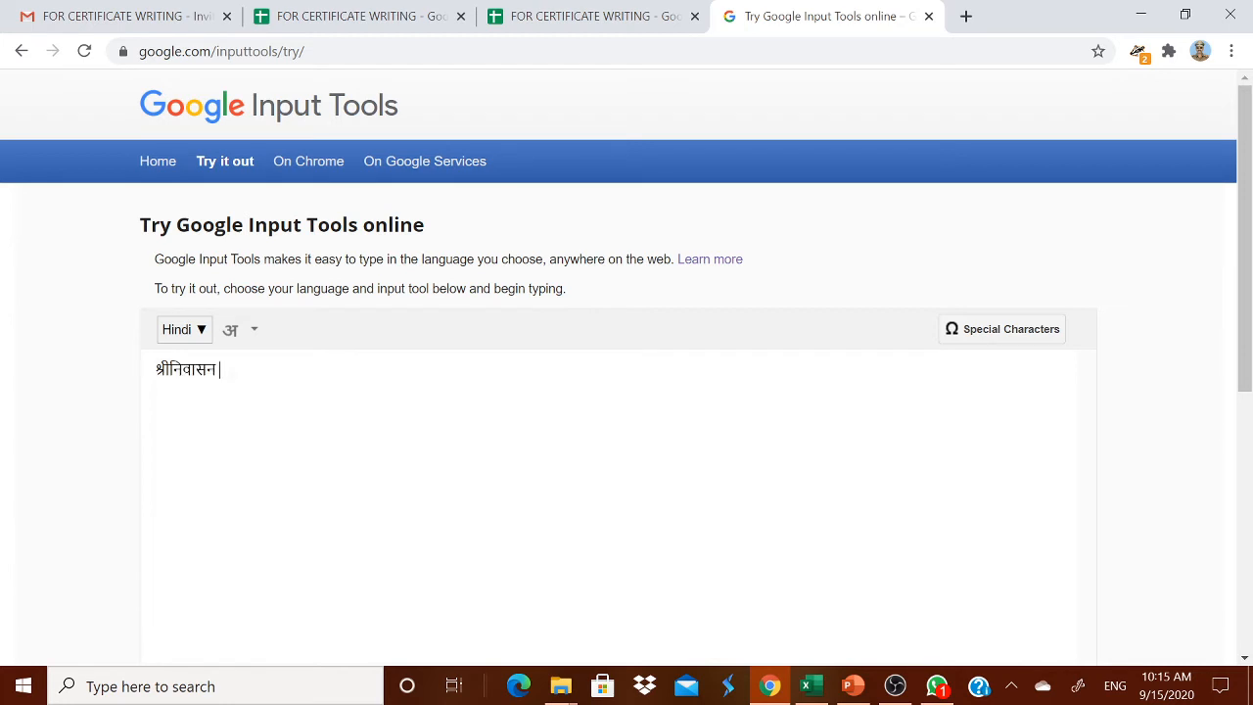
{"action": "left_click_drag", "start_coordinate": [221, 370], "coordinate": [156, 370]}
{"action": "key", "text": "ctrl+c"}
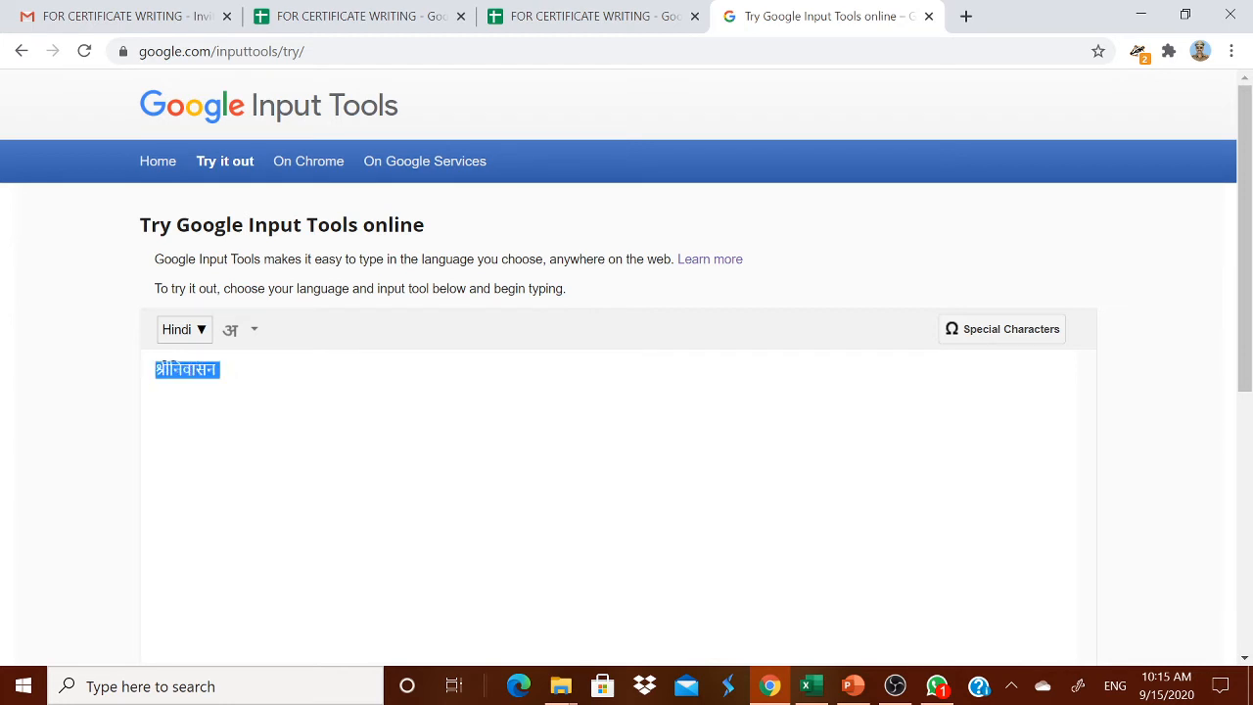
{"action": "left_click", "coordinate": [585, 16]}
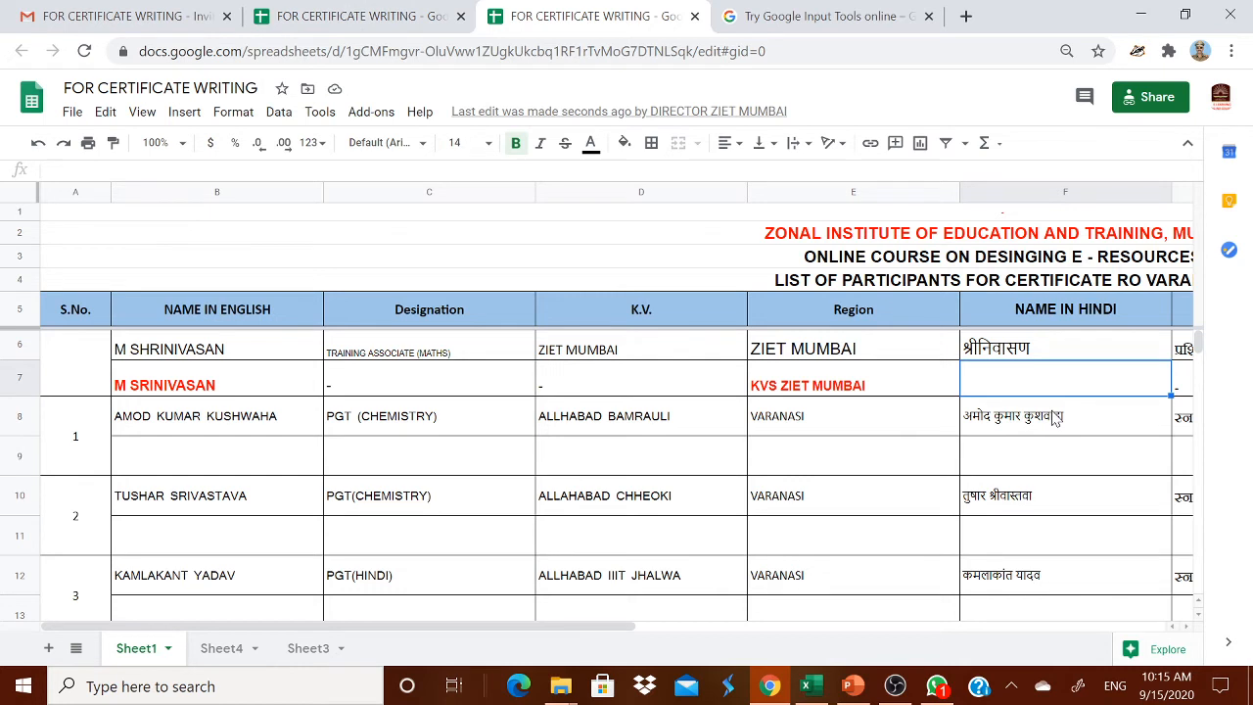
Paste the Hindi name श्रीनिवासन into F7 and colour it red.
{"action": "key", "text": "ctrl+v"}
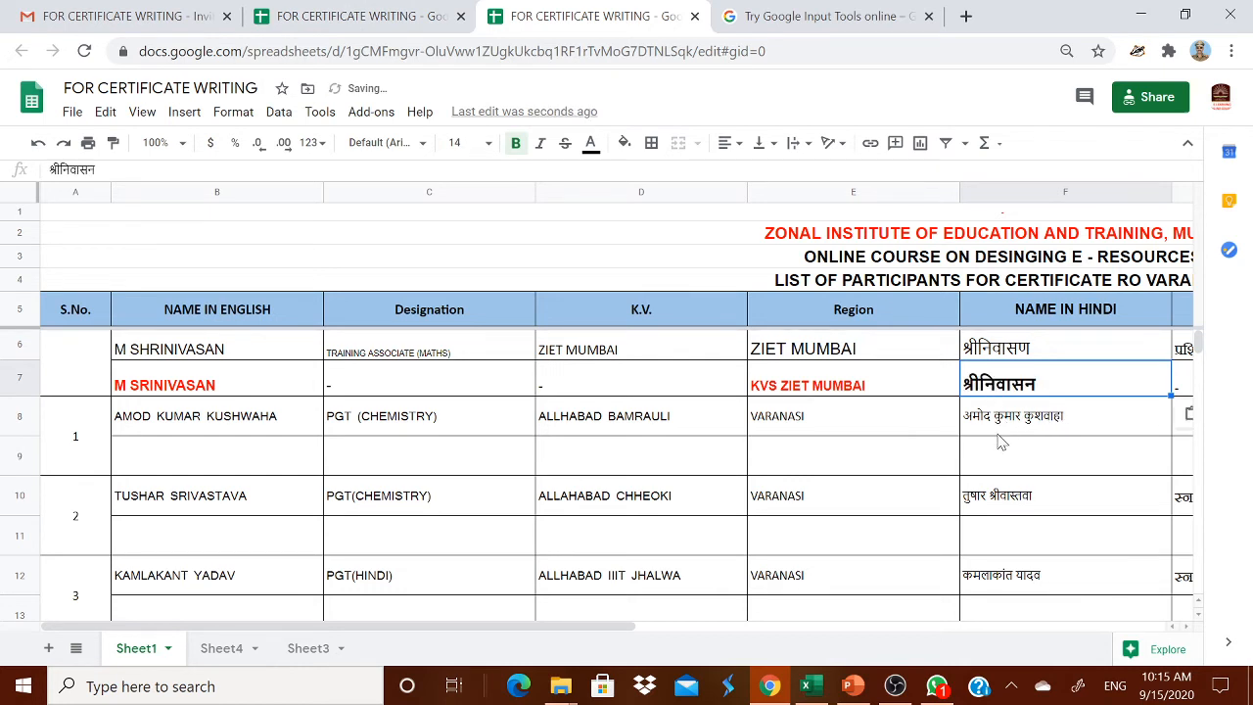
{"action": "left_click", "coordinate": [1001, 442]}
{"action": "left_click", "coordinate": [1018, 382]}
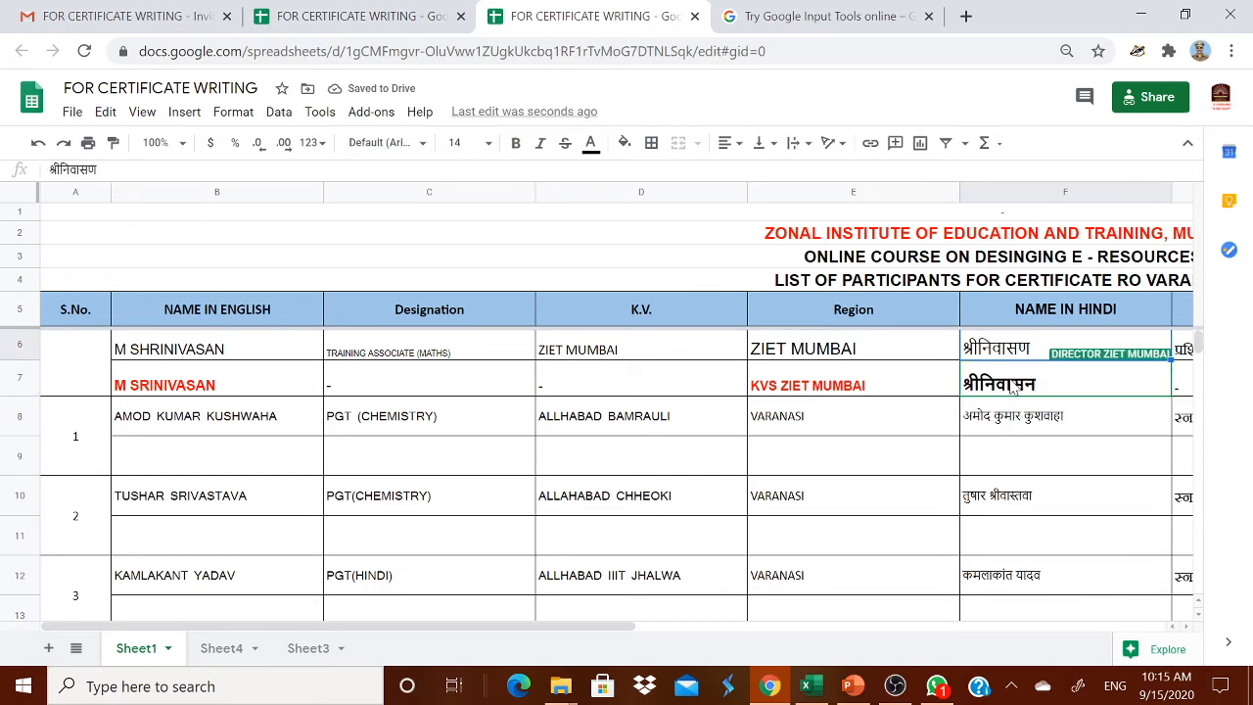
{"action": "left_click", "coordinate": [599, 156]}
{"action": "left_click", "coordinate": [616, 231]}
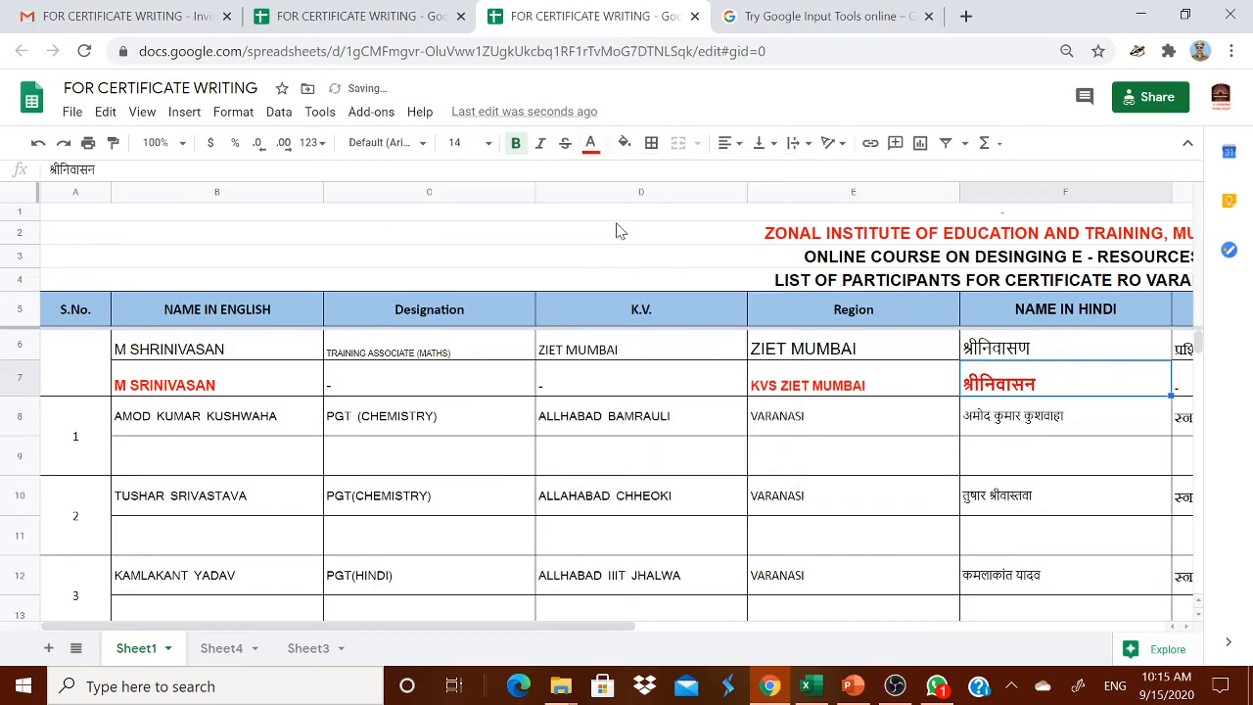
Fill G7, H7 and I7 each with a single dash.
{"action": "left_click_drag", "start_coordinate": [630, 626], "coordinate": [1077, 670]}
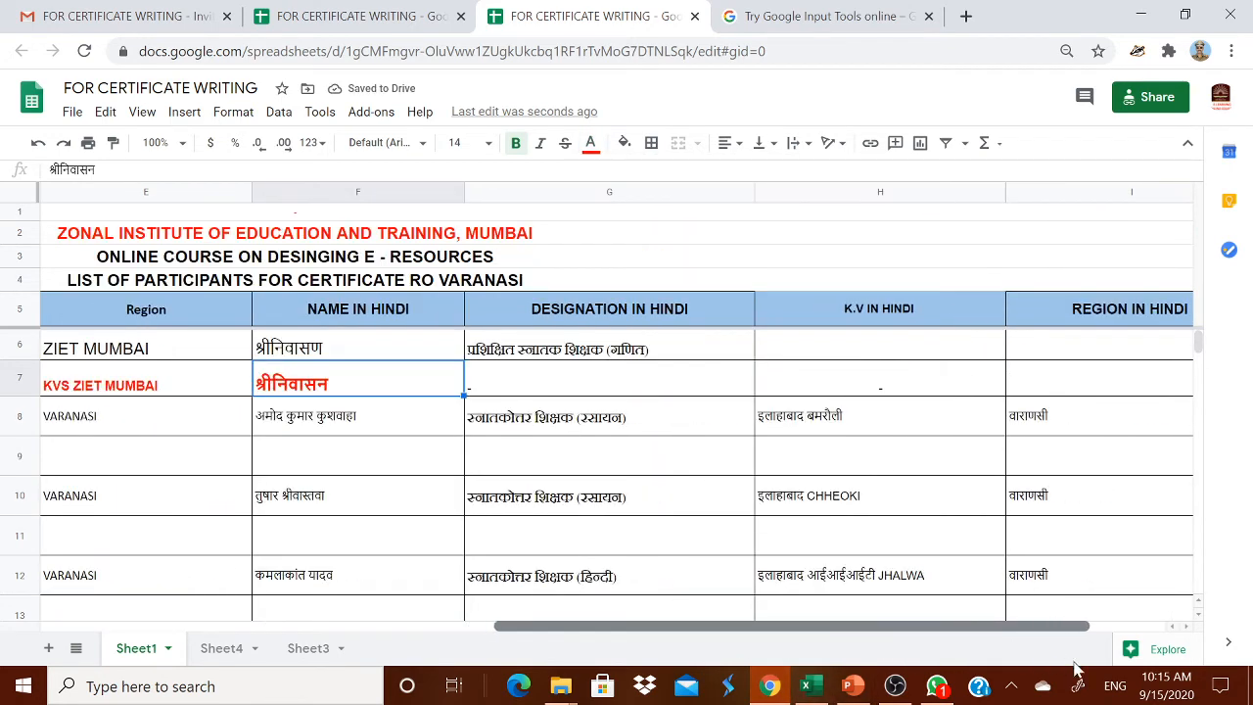
{"action": "left_click", "coordinate": [587, 390]}
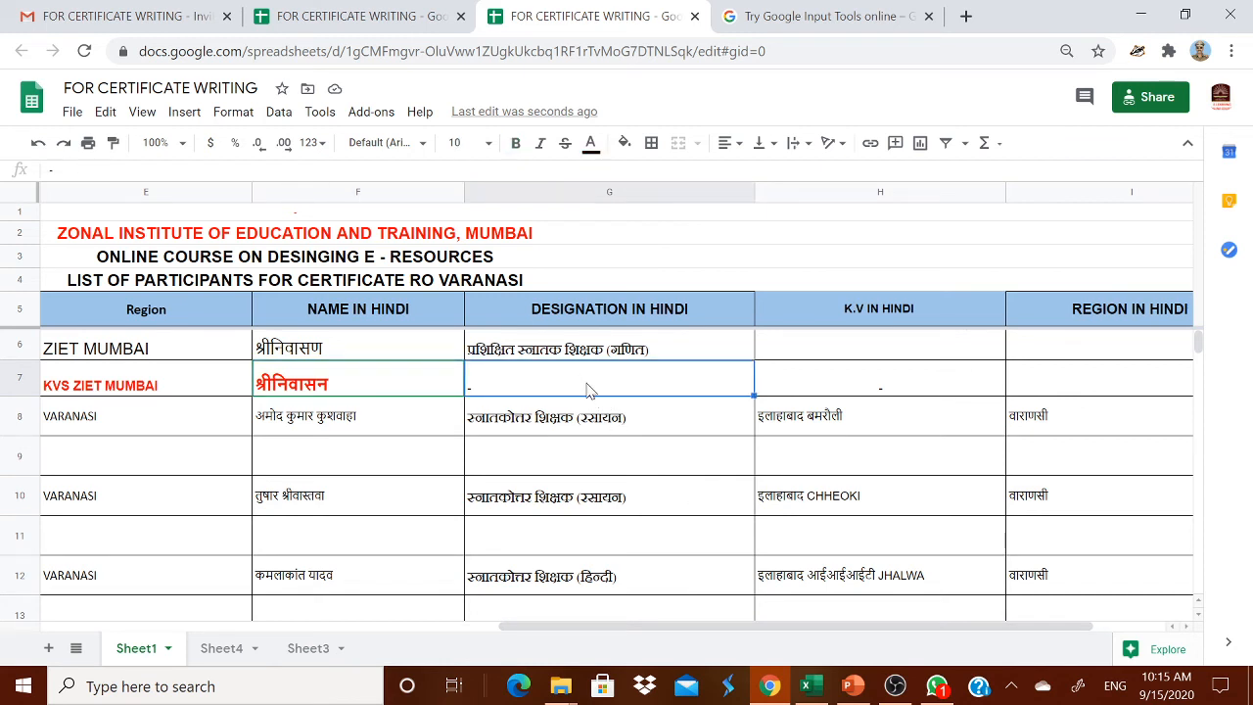
{"action": "type", "text": "-------------------"}
{"action": "key", "text": "Tab"}
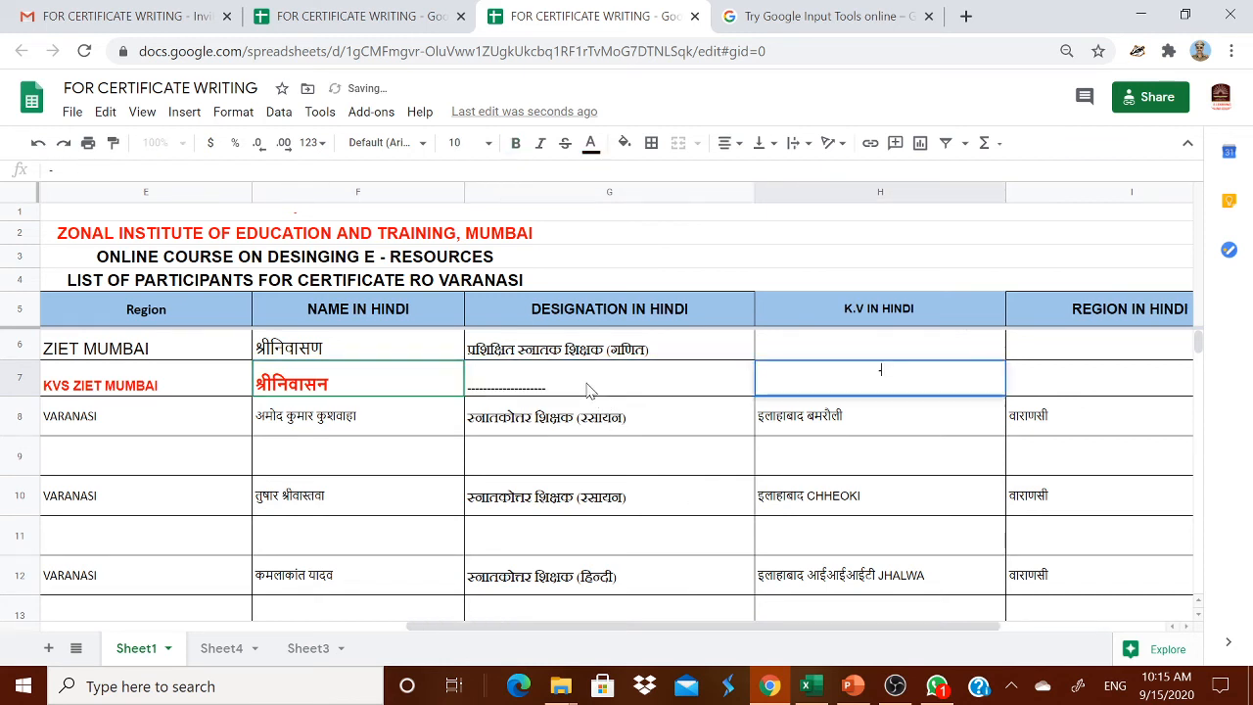
{"action": "type", "text": "-"}
{"action": "key", "text": "Tab"}
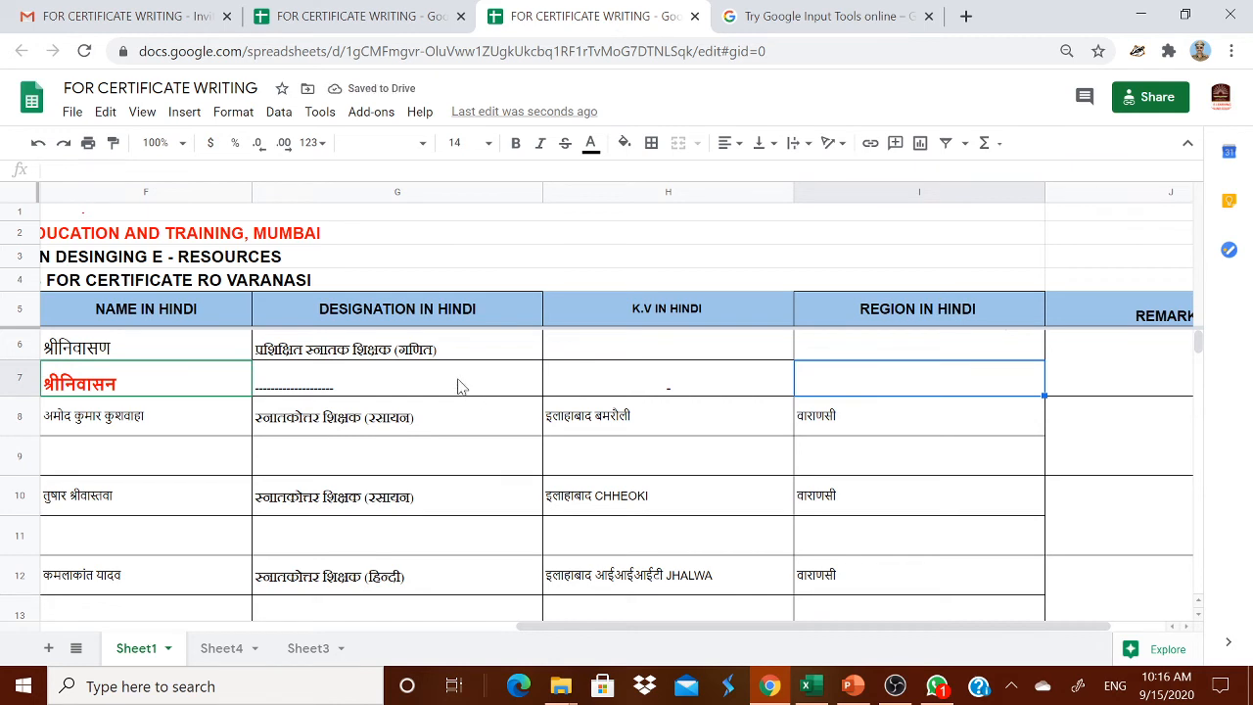
{"action": "left_click", "coordinate": [446, 387]}
{"action": "key", "text": "Delete"}
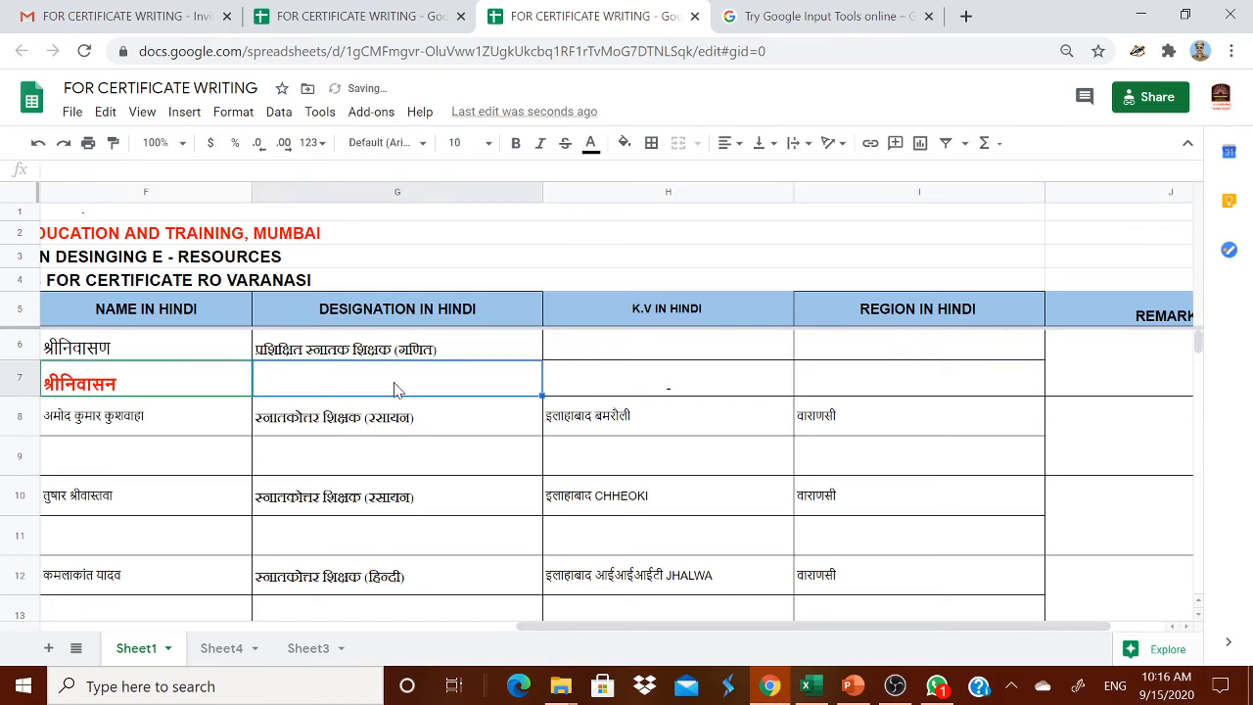
{"action": "type", "text": "-"}
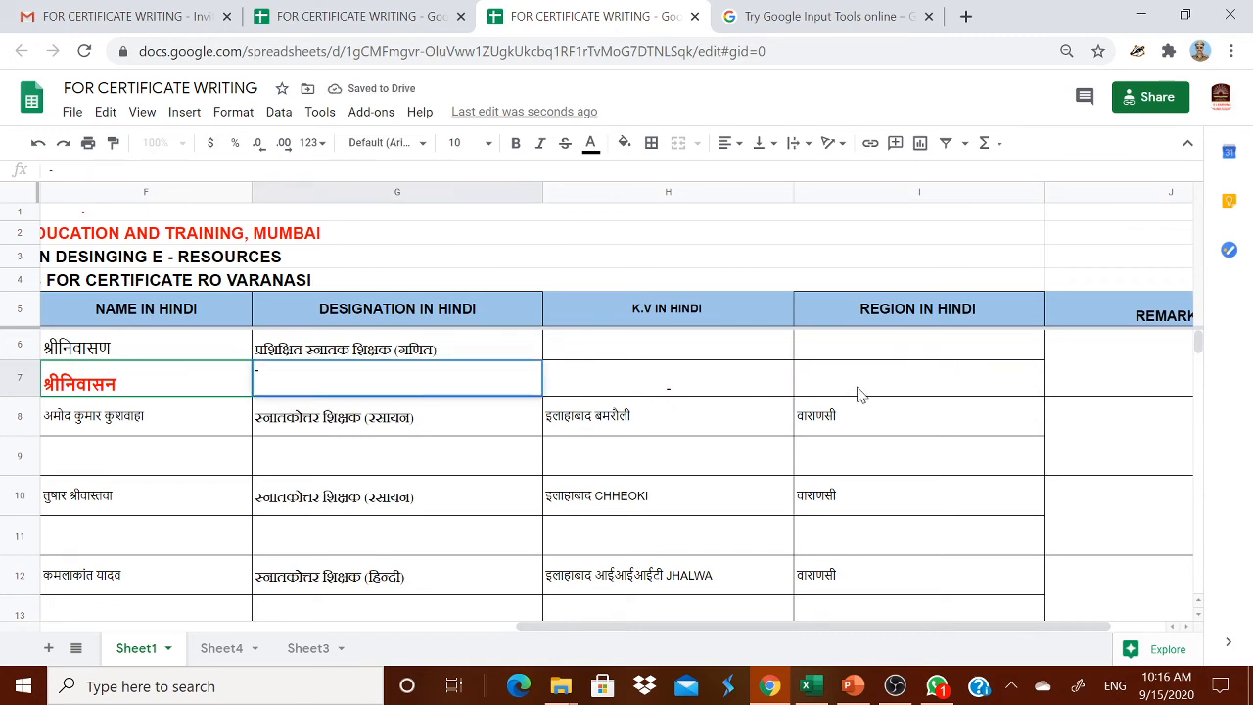
{"action": "left_click", "coordinate": [858, 392]}
{"action": "type", "text": "-"}
{"action": "left_click", "coordinate": [1119, 401]}
Type CHECKED into the row 6–7 Remarks cell.
{"action": "left_click", "coordinate": [1117, 370]}
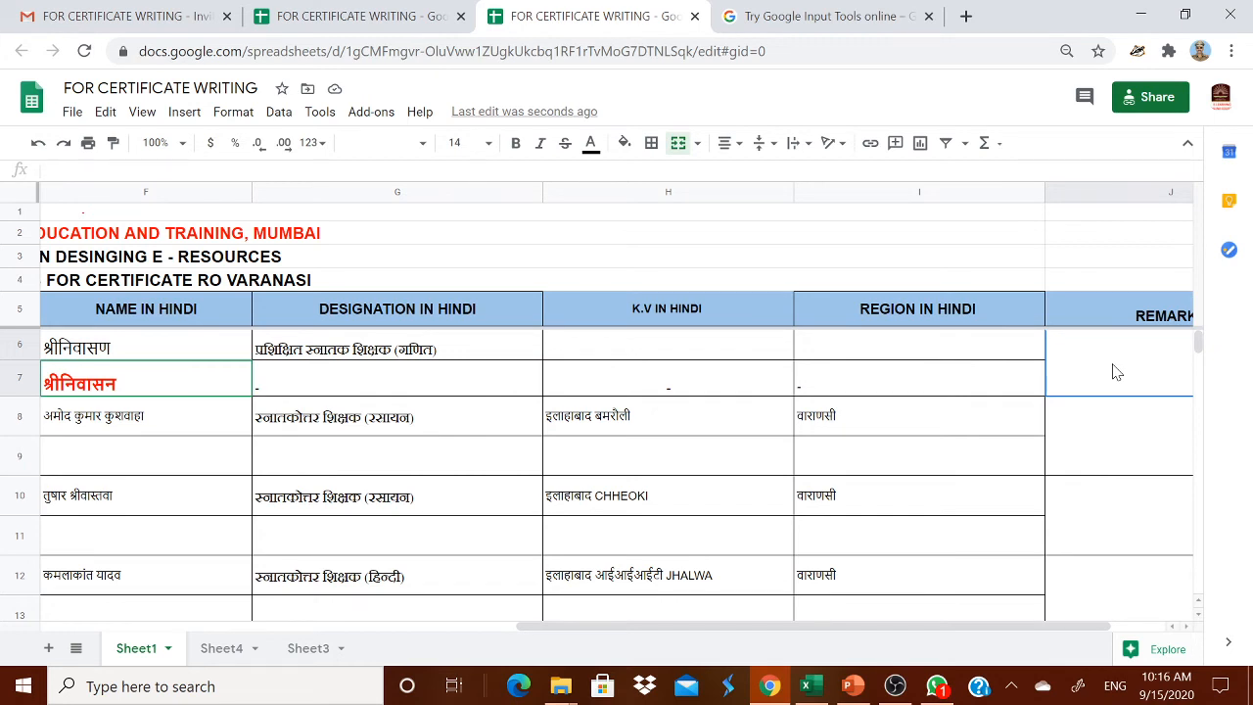
{"action": "type", "text": "CHECKED"}
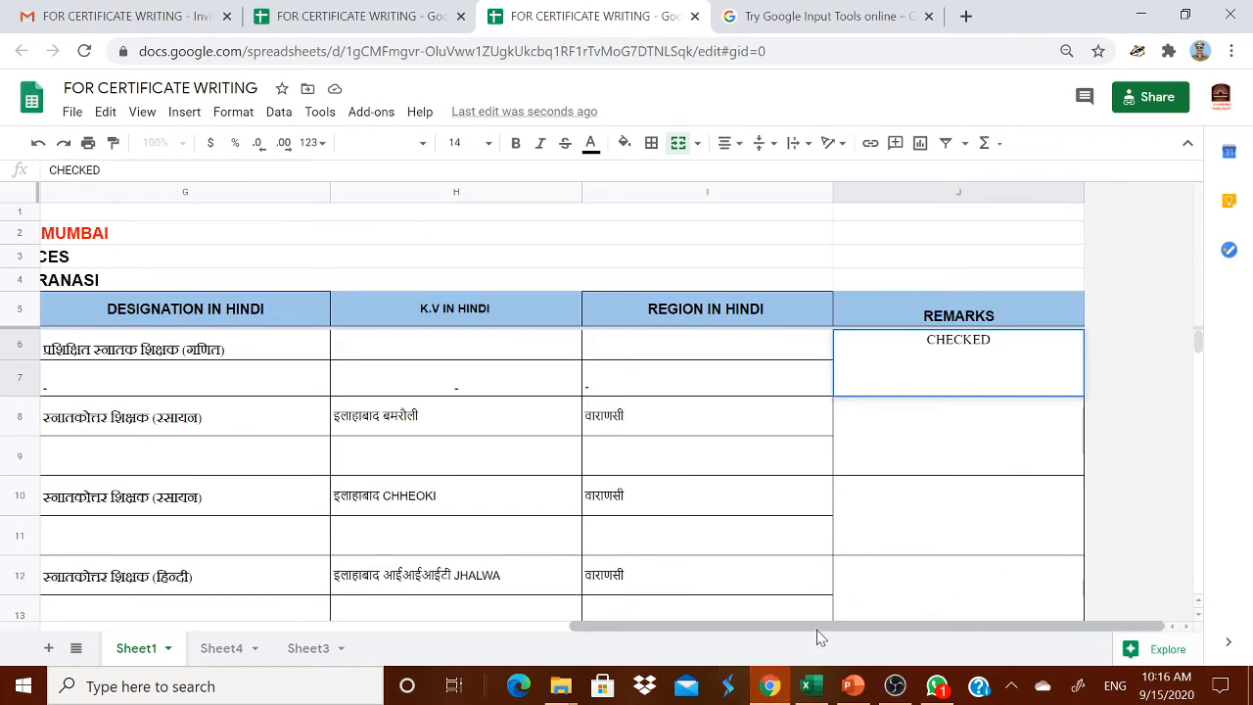
{"action": "left_click_drag", "start_coordinate": [821, 638], "coordinate": [190, 604]}
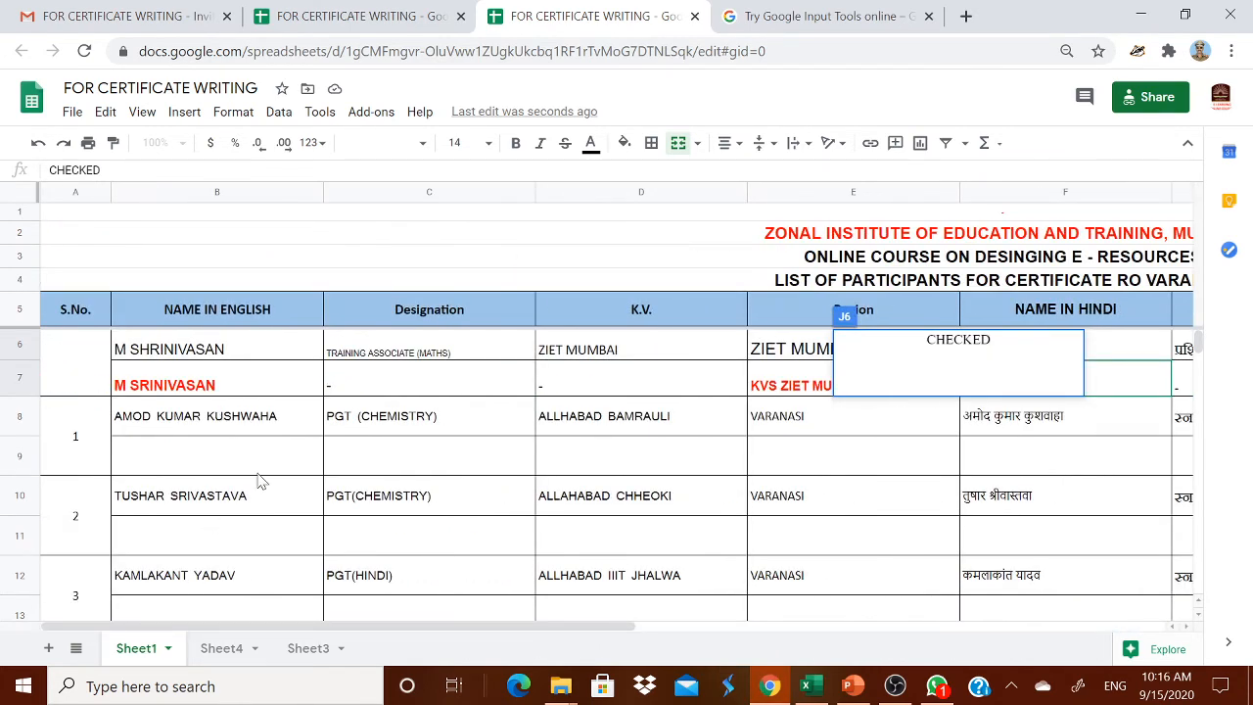
Commit the CHECKED remark, arrow four cells along row 25, then return to Google Input Tools.
{"action": "scroll", "coordinate": [260, 480], "scroll_direction": "down", "scroll_amount": 6}
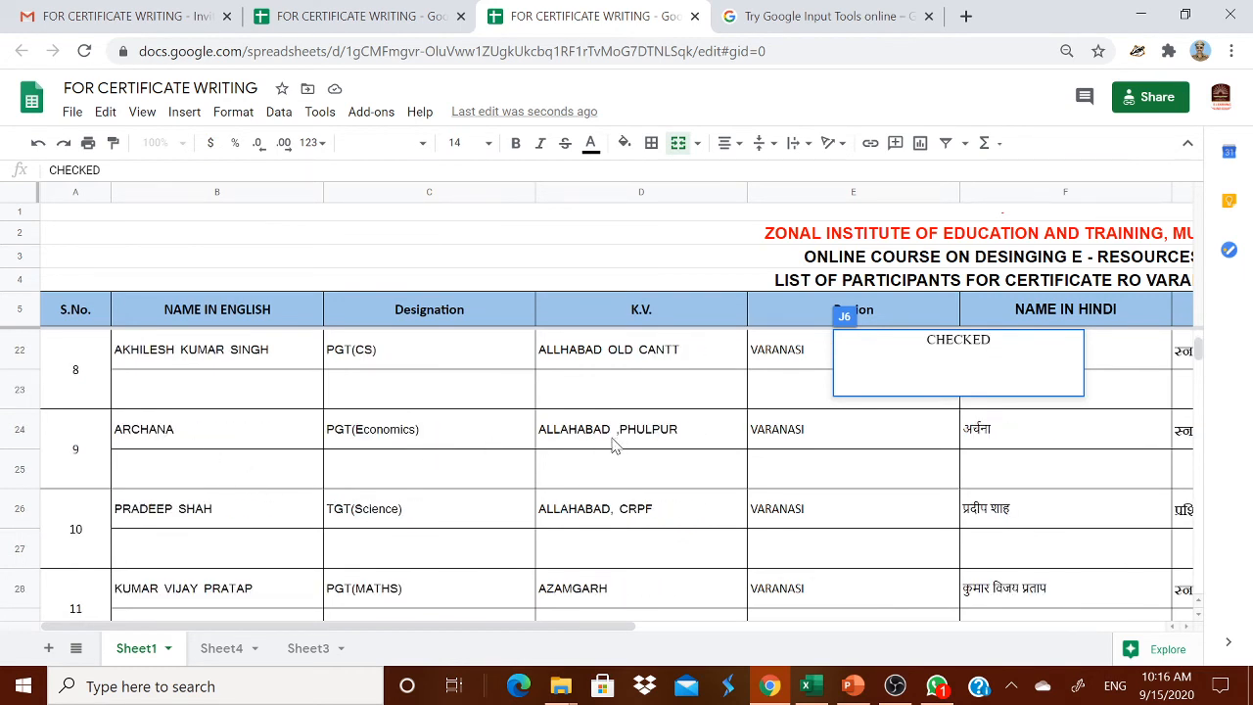
{"action": "left_click", "coordinate": [227, 476]}
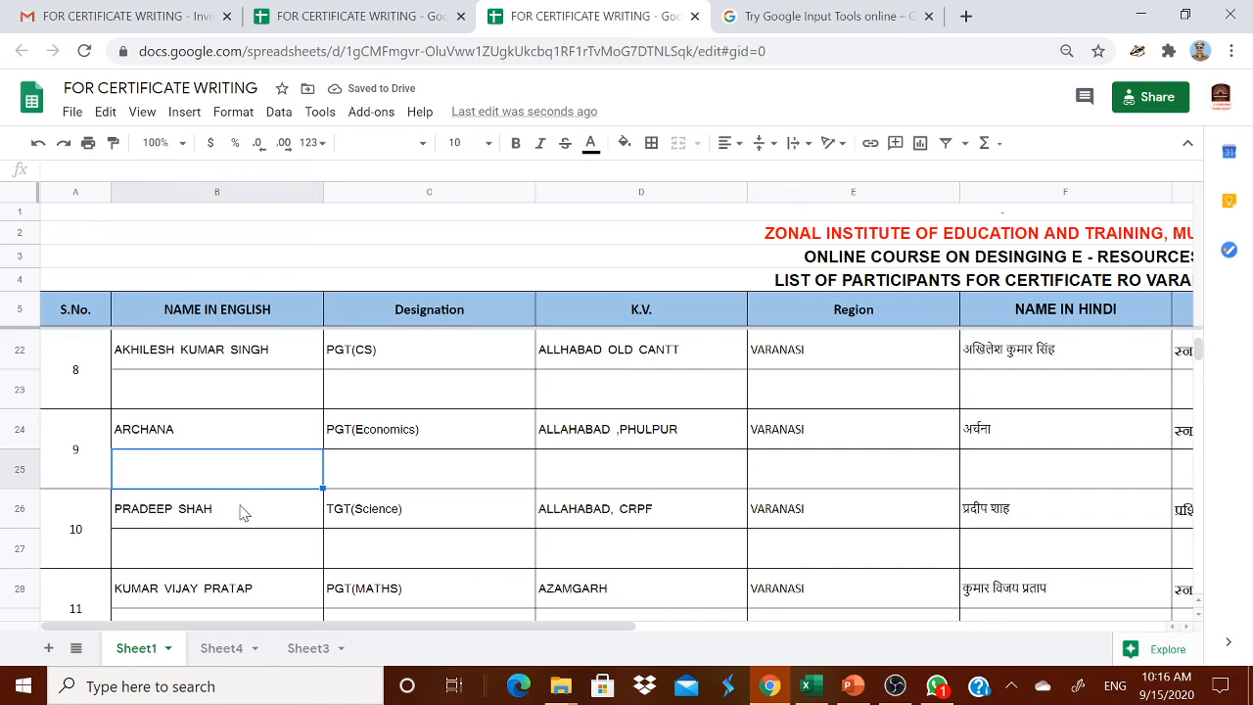
{"action": "key", "text": "Right"}
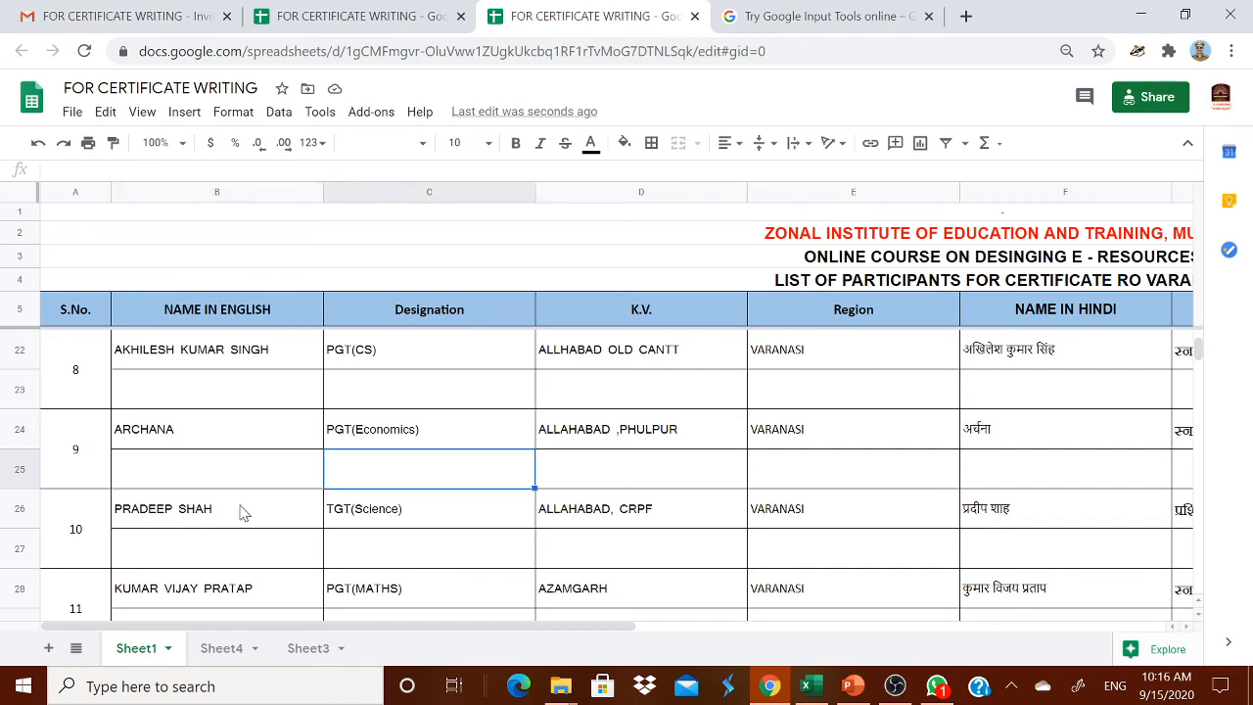
{"action": "key", "text": "Right"}
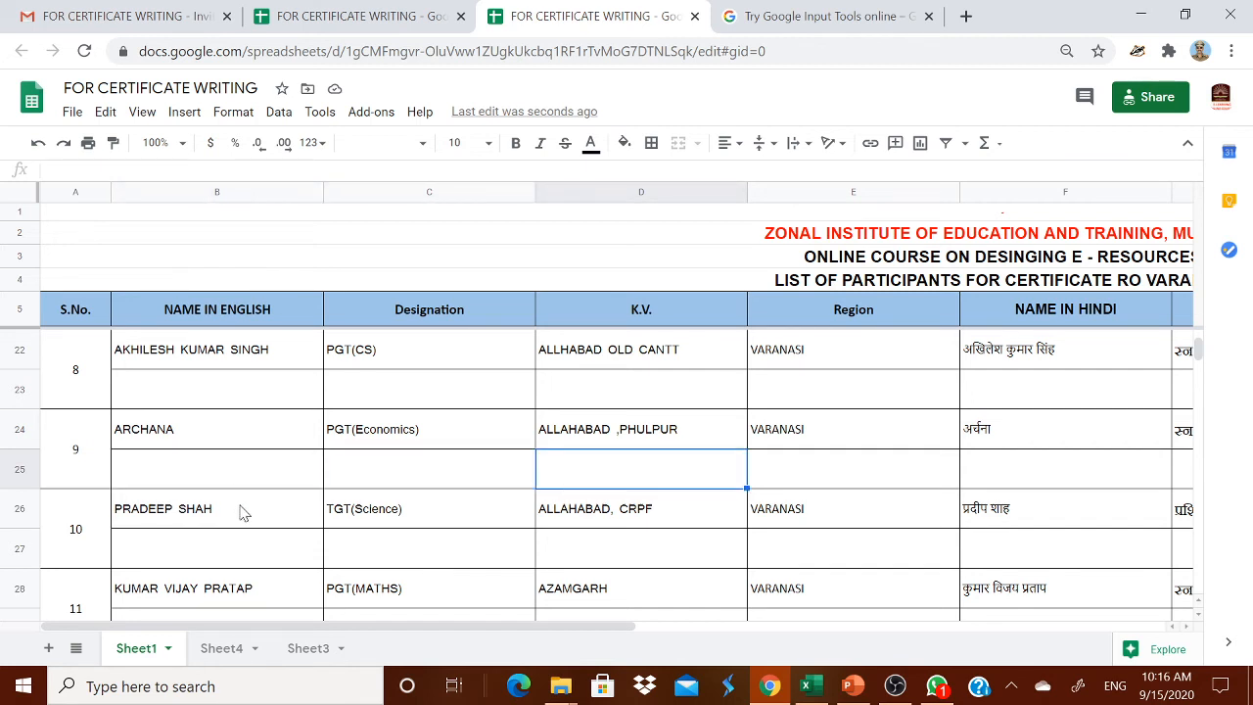
{"action": "key", "text": "Right"}
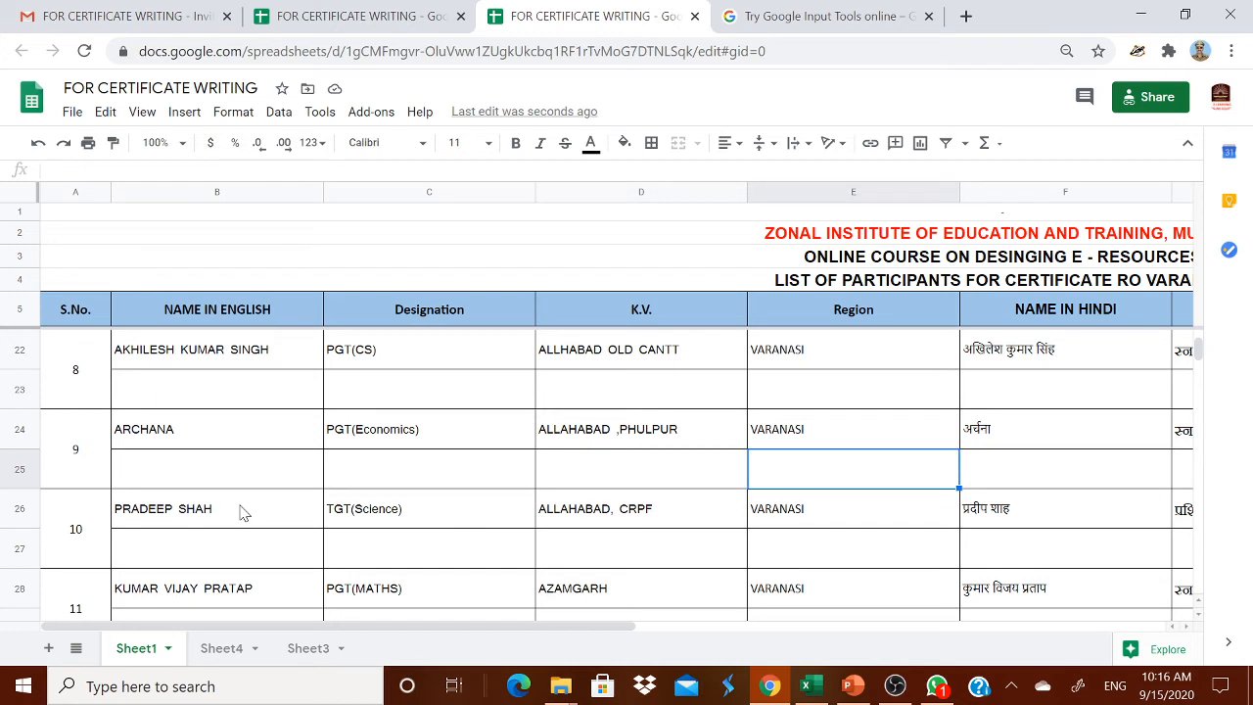
{"action": "key", "text": "Right"}
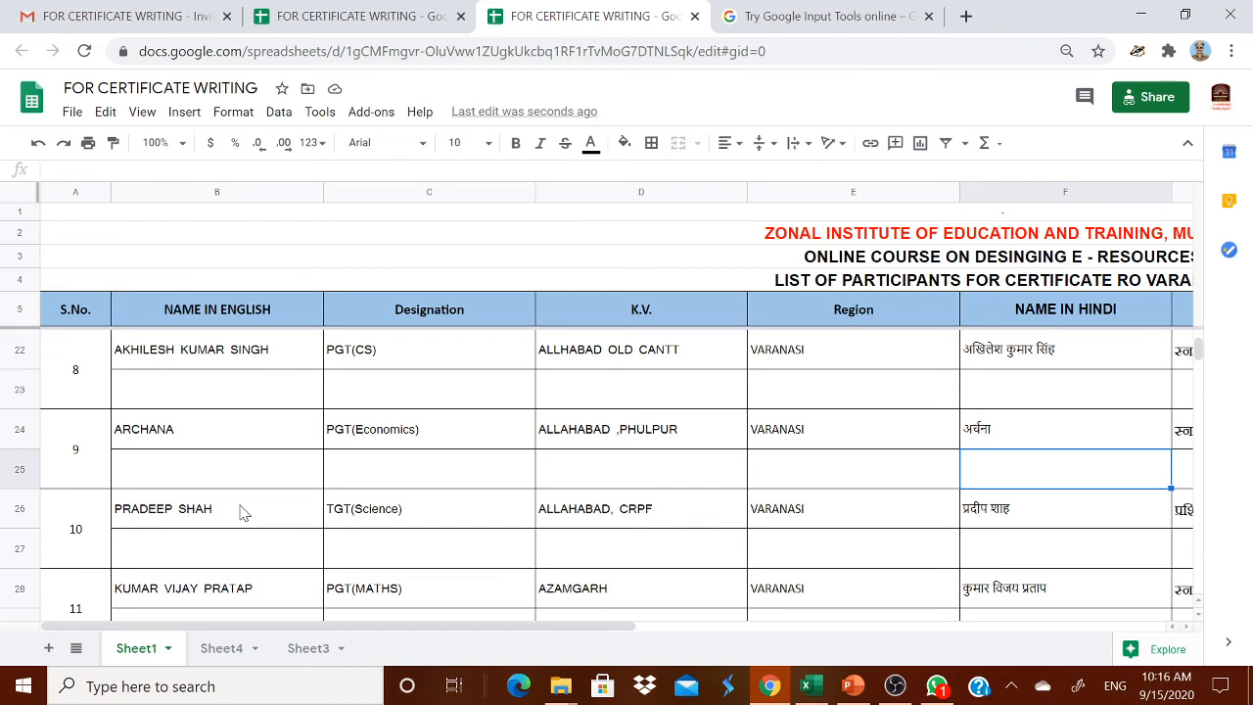
{"action": "left_click", "coordinate": [848, 18]}
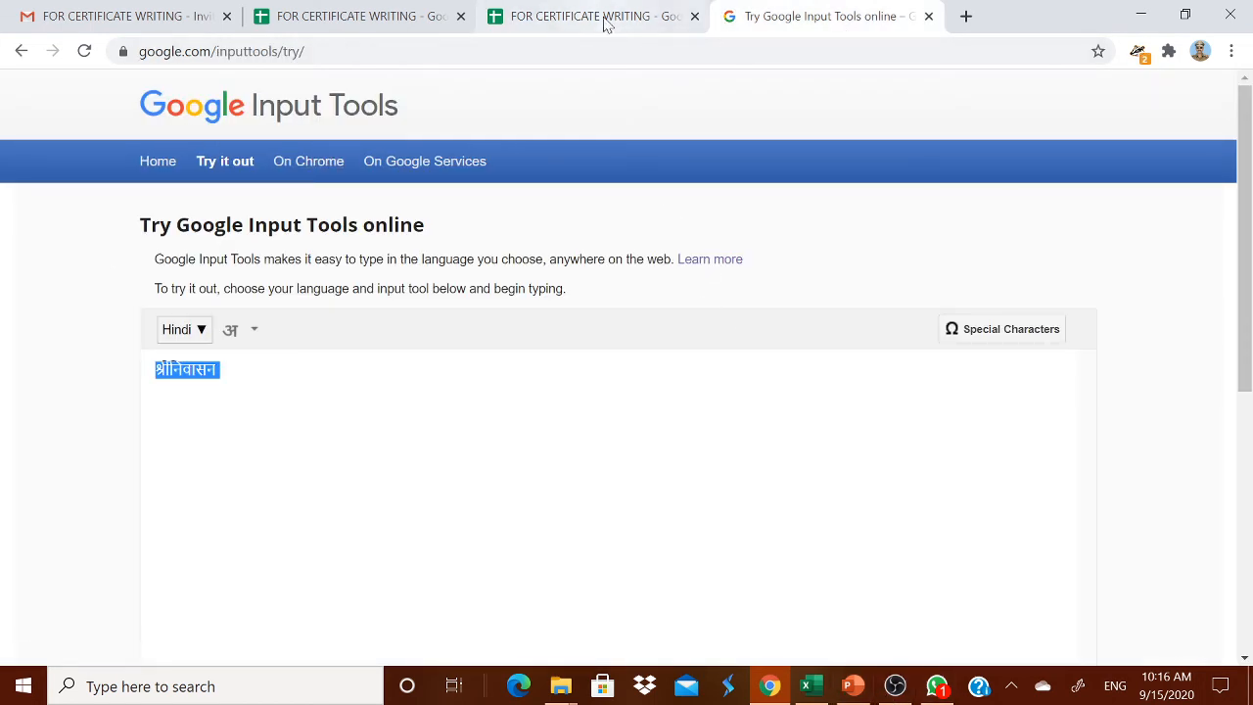
On the other spreadsheet tab, check row 7's REGION IN HINDI and CHECKED remark cells.
{"action": "left_click", "coordinate": [419, 15]}
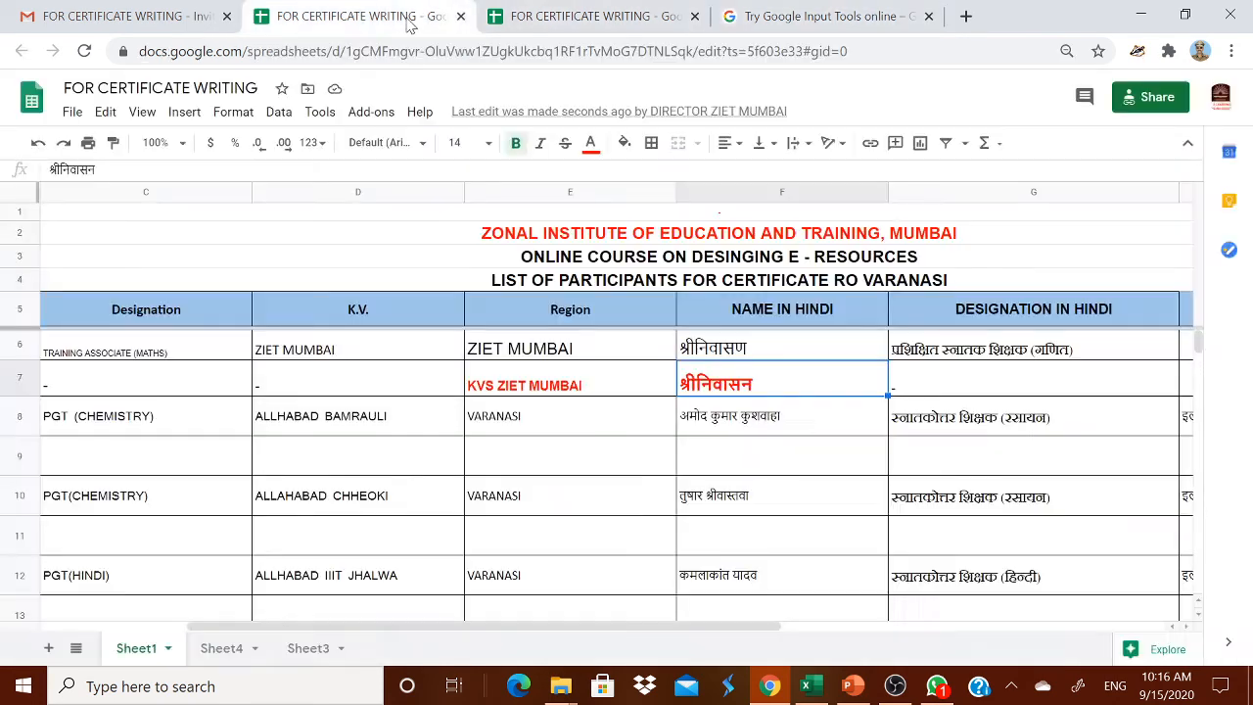
{"action": "key", "text": "Right"}
{"action": "key", "text": "Right"}
{"action": "key", "text": "Right"}
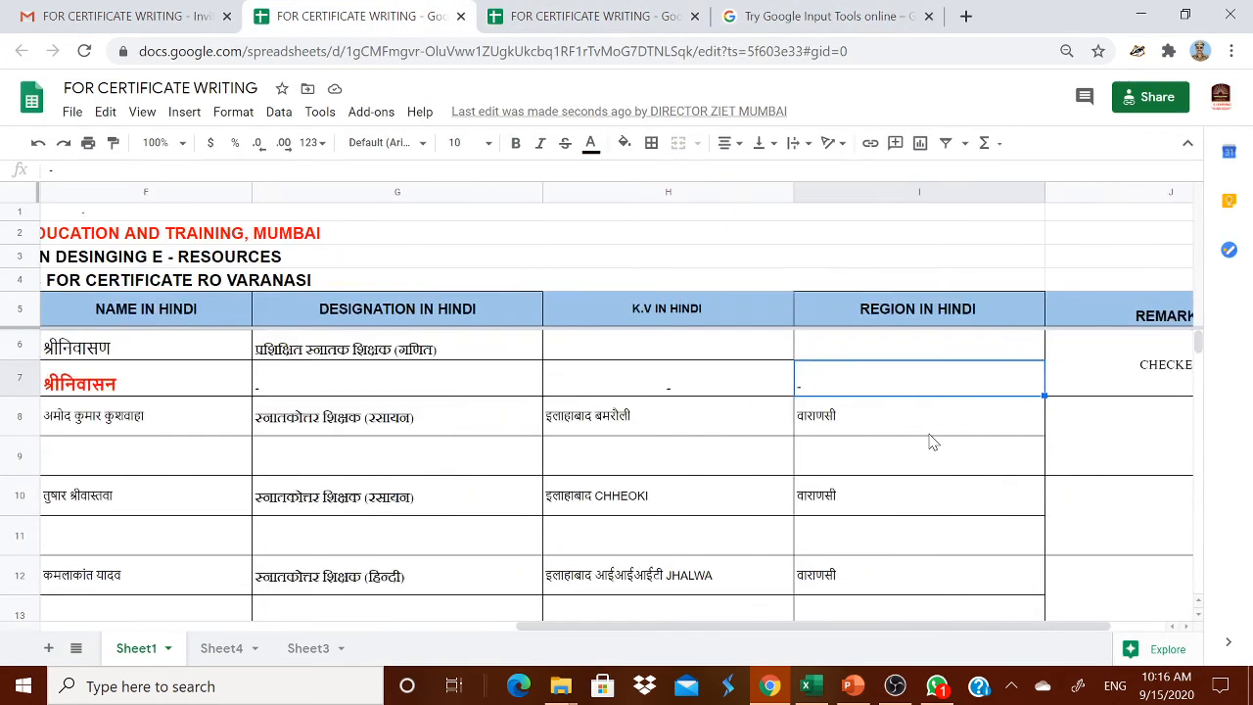
{"action": "key", "text": "Right"}
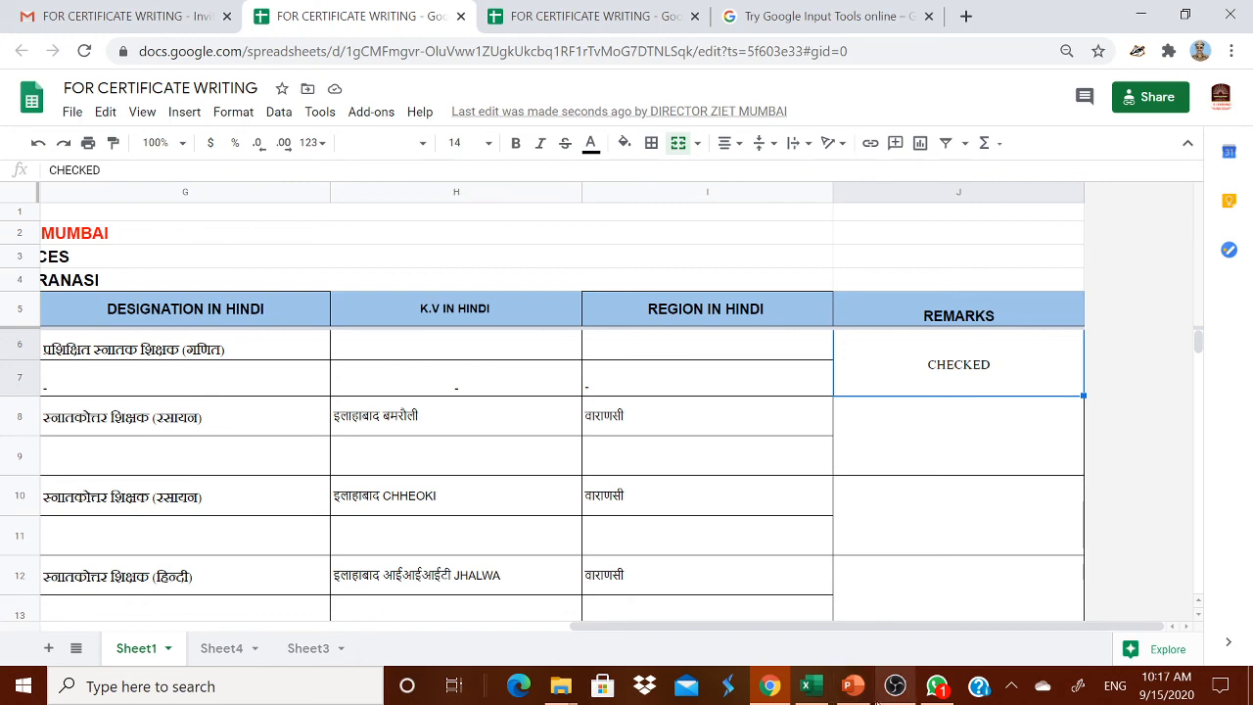
{"action": "left_click_drag", "start_coordinate": [798, 632], "coordinate": [260, 662]}
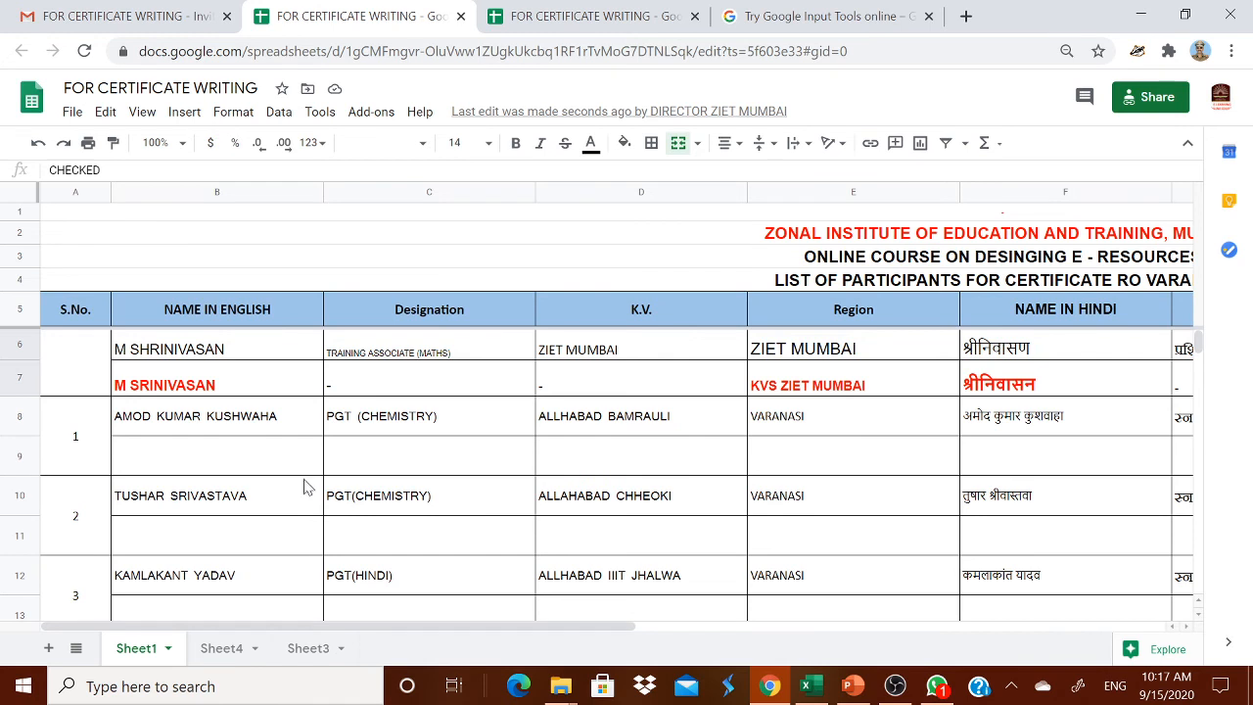